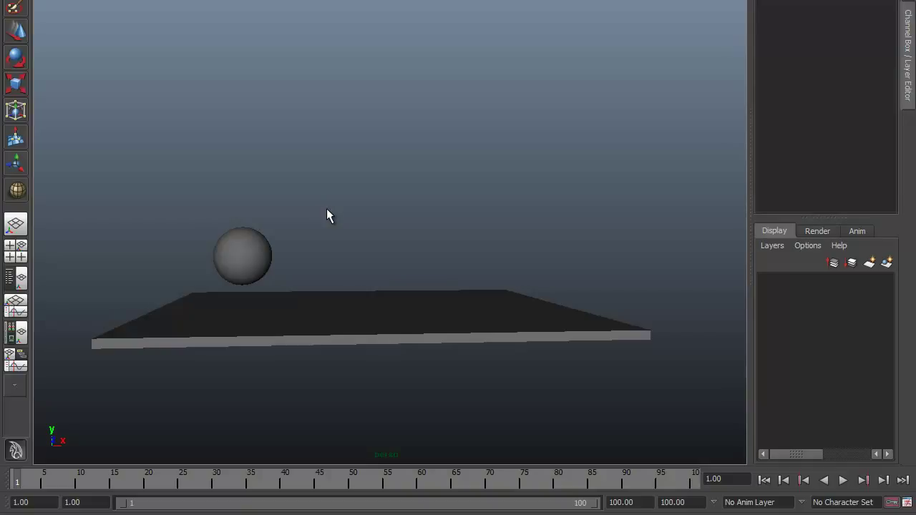
{"action": "left_click", "coordinate": [907, 504]}
{"action": "left_click", "coordinate": [483, 406]}
{"action": "left_click_drag", "start_coordinate": [386, 50], "coordinate": [339, 90], "text": "alt"}
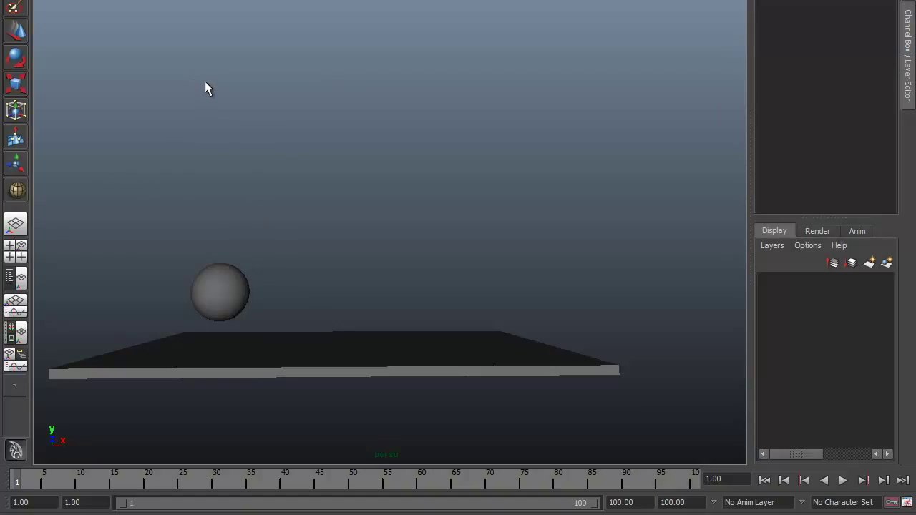
{"action": "left_click", "coordinate": [166, 0]}
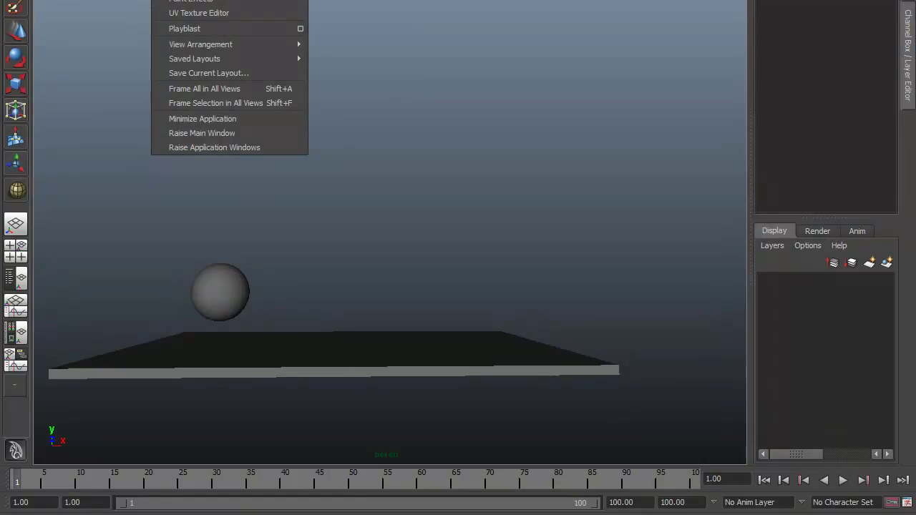
{"action": "left_click_drag", "start_coordinate": [443, 4], "coordinate": [491, 48]}
{"action": "left_click", "coordinate": [796, 57]}
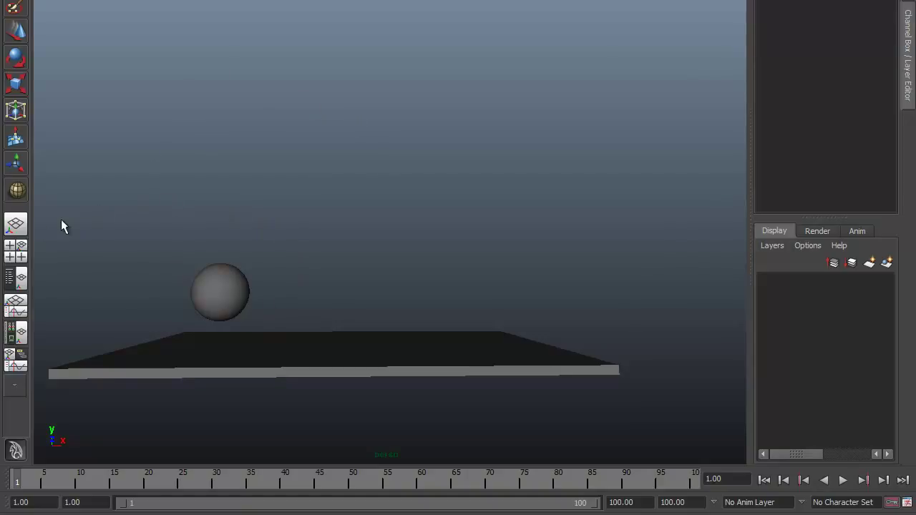
Step: Show the viewport above the Graph Editor, adjust the split between them and switch the viewport to the orthographic side view
{"action": "left_click", "coordinate": [22, 309]}
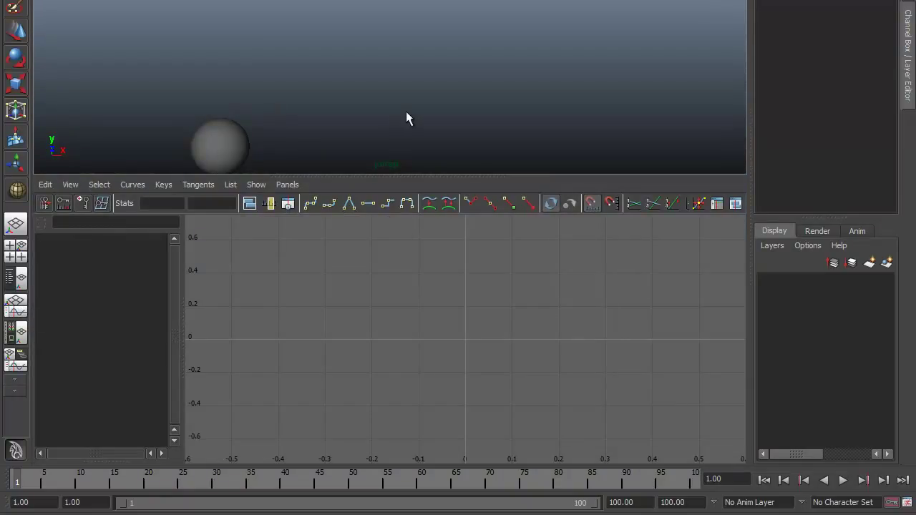
{"action": "left_click_drag", "start_coordinate": [383, 176], "coordinate": [364, 263]}
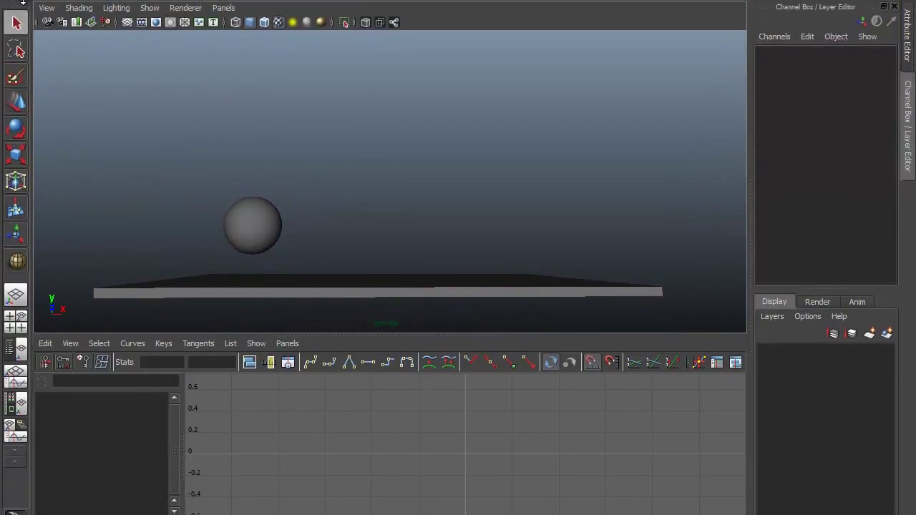
{"action": "left_click", "coordinate": [223, 8]}
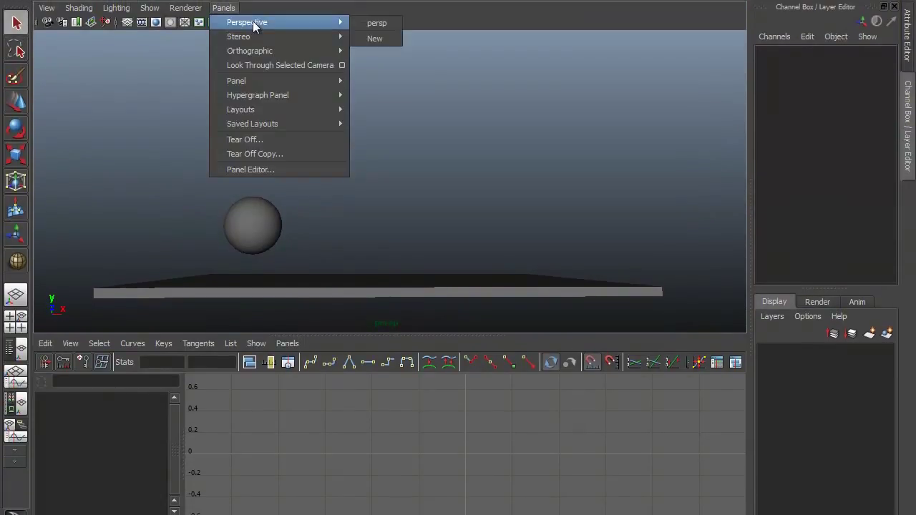
{"action": "mouse_move", "coordinate": [268, 51]}
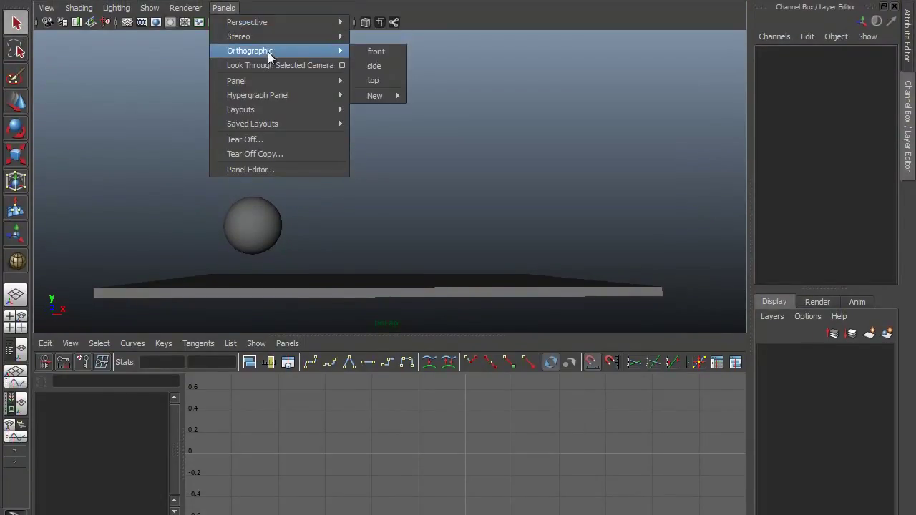
{"action": "left_click", "coordinate": [374, 68]}
{"action": "middle_click_drag", "start_coordinate": [403, 174], "coordinate": [405, 143], "text": "alt"}
{"action": "left_click_drag", "start_coordinate": [475, 333], "coordinate": [466, 267]}
Step: Select the sphere and move it near the left end of the platform, to about Translate Y 1.789 and Translate Z 8.602
{"action": "middle_click_drag", "start_coordinate": [430, 207], "coordinate": [433, 186], "text": "alt"}
{"action": "right_click_drag", "start_coordinate": [433, 186], "coordinate": [371, 152], "text": "alt"}
{"action": "middle_click_drag", "start_coordinate": [372, 152], "coordinate": [381, 181], "text": "alt"}
{"action": "right_click_drag", "start_coordinate": [413, 192], "coordinate": [404, 169], "text": "alt"}
{"action": "middle_click_drag", "start_coordinate": [403, 170], "coordinate": [398, 169], "text": "alt"}
{"action": "left_click", "coordinate": [362, 87]}
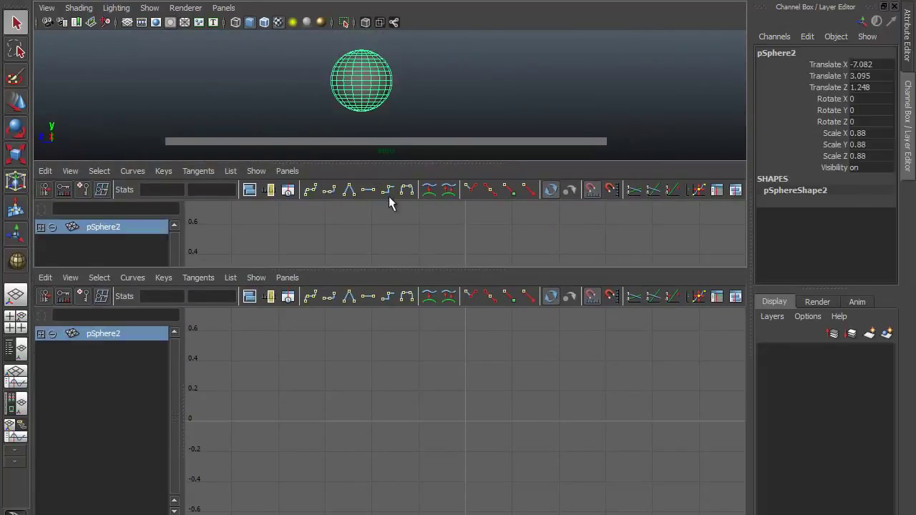
{"action": "key", "text": "w"}
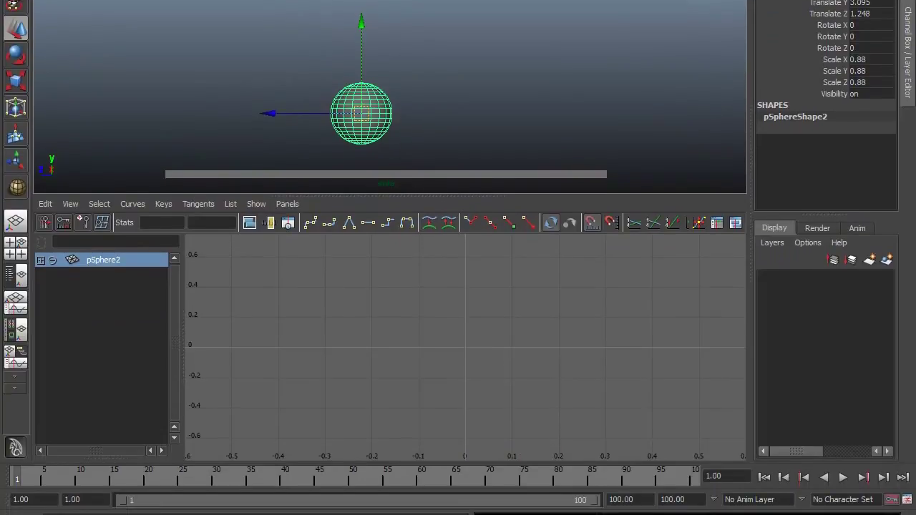
{"action": "right_click_drag", "start_coordinate": [394, 117], "coordinate": [332, 96], "text": "alt"}
{"action": "left_click_drag", "start_coordinate": [330, 117], "coordinate": [211, 141]}
{"action": "key", "text": "q"}
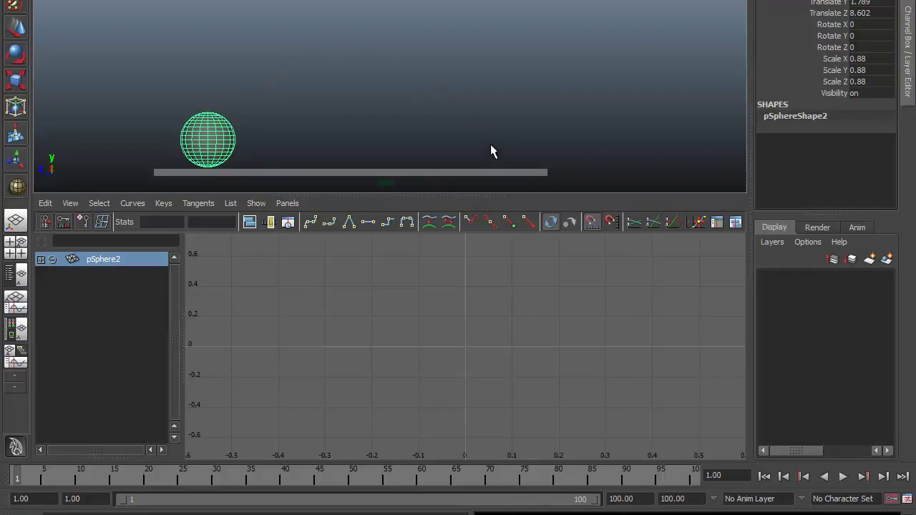
Step: Lower the sphere onto the platform's top surface, to about Translate Y 1.658
{"action": "left_click", "coordinate": [217, 135]}
{"action": "key", "text": "w"}
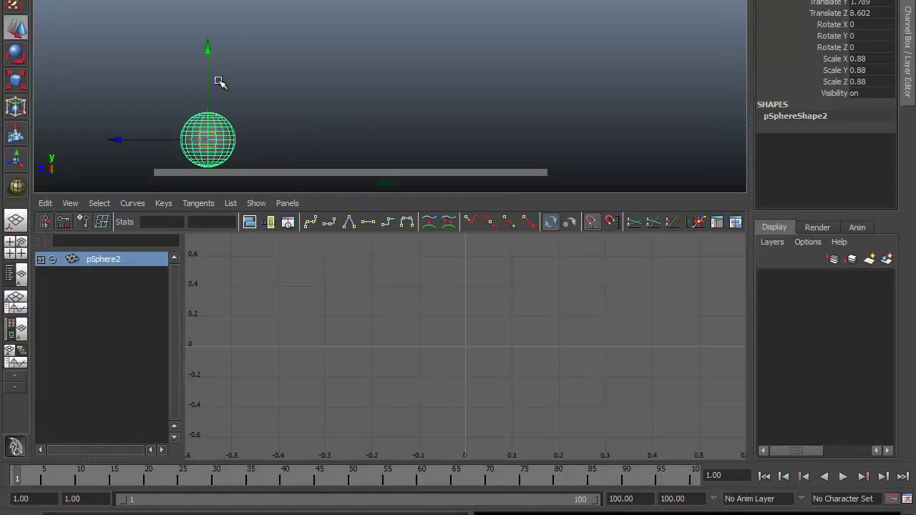
{"action": "scroll", "coordinate": [214, 68], "scroll_direction": "up", "scroll_amount": 3}
{"action": "middle_click_drag", "start_coordinate": [239, 140], "coordinate": [301, 101], "text": "alt"}
{"action": "scroll", "coordinate": [166, 50], "scroll_direction": "up", "scroll_amount": 1}
{"action": "middle_click_drag", "start_coordinate": [218, 101], "coordinate": [306, 73], "text": "alt"}
{"action": "scroll", "coordinate": [204, 66], "scroll_direction": "up", "scroll_amount": 2}
{"action": "left_click_drag", "start_coordinate": [261, 0], "coordinate": [260, 4]}
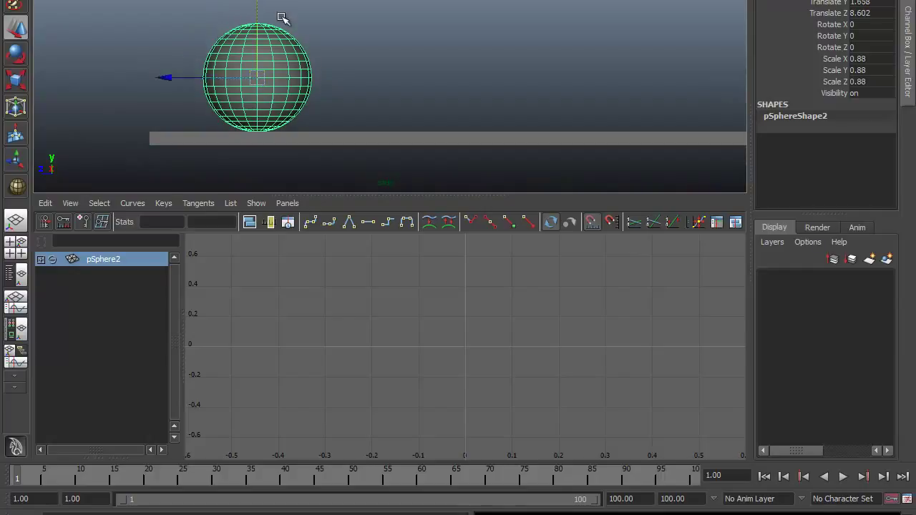
Step: Try scaling the sphere along Y and Z about its center pivot, undoing each change
{"action": "middle_click_drag", "start_coordinate": [282, 20], "coordinate": [265, 47], "text": "alt"}
{"action": "middle_click_drag", "start_coordinate": [318, 70], "coordinate": [300, 66], "text": "alt"}
{"action": "scroll", "coordinate": [264, 96], "scroll_direction": "up", "scroll_amount": 1}
{"action": "key", "text": "w"}
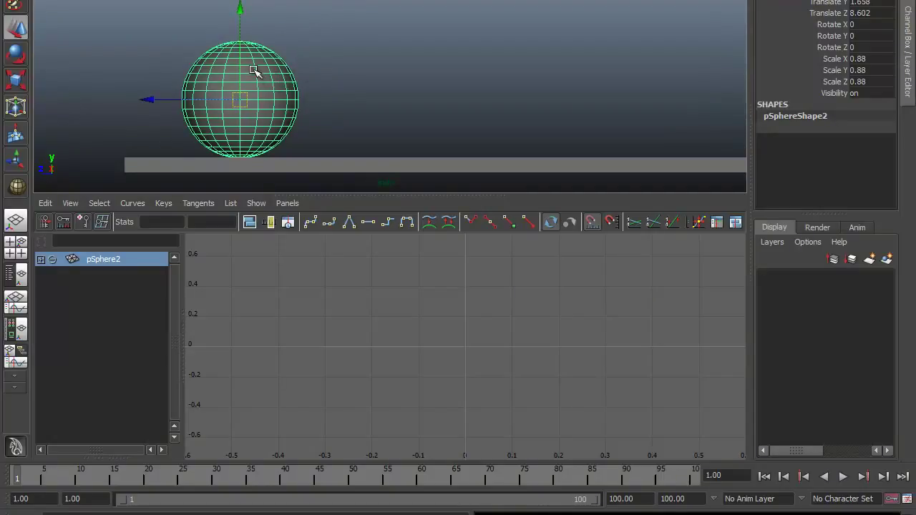
{"action": "key", "text": "r"}
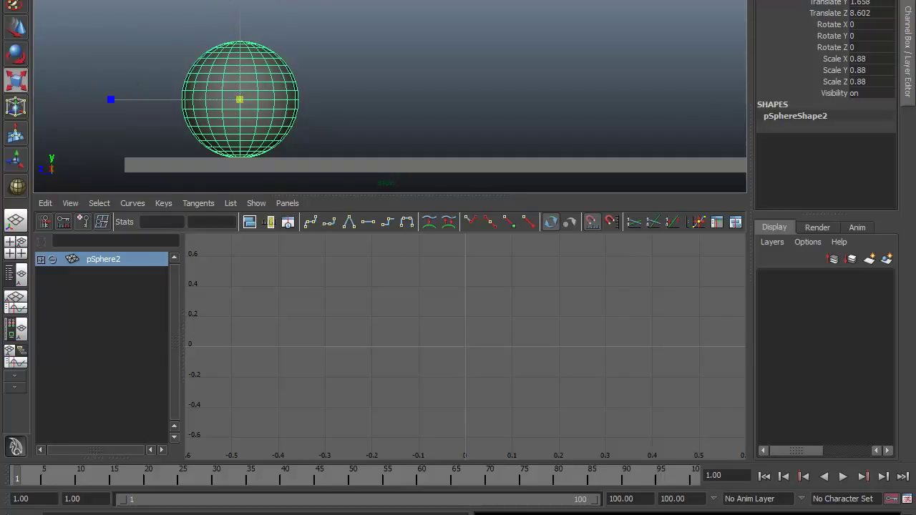
{"action": "left_click_drag", "start_coordinate": [242, 0], "coordinate": [242, 54]}
{"action": "key", "text": "ctrl+z"}
{"action": "key", "text": "ctrl+z"}
{"action": "left_click_drag", "start_coordinate": [176, 100], "coordinate": [155, 99]}
{"action": "key", "text": "ctrl+z"}
Step: Try smaller and larger display sizes for the Move manipulator
{"action": "key", "text": "w"}
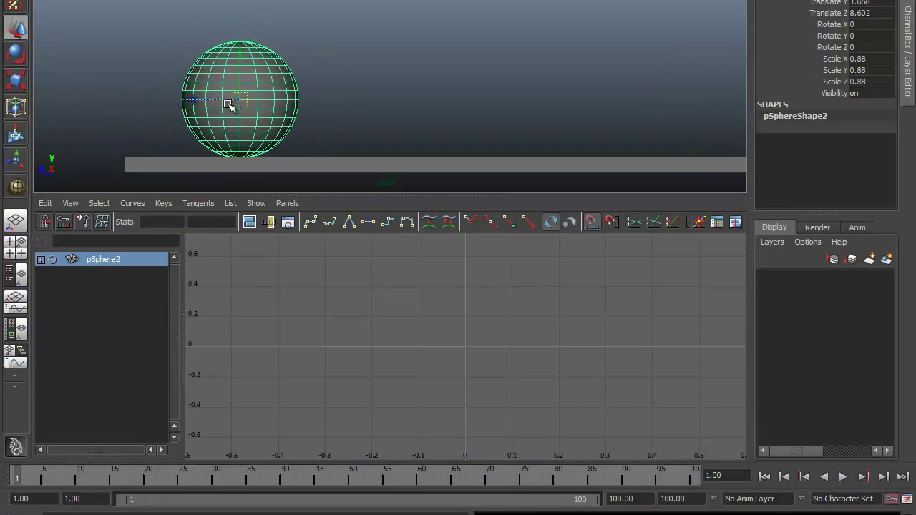
{"action": "key", "text": "plus"}
{"action": "key", "text": "plus"}
{"action": "key", "text": "minus"}
{"action": "key", "text": "plus"}
{"action": "key", "text": "plus"}
{"action": "key", "text": "minus"}
{"action": "key", "text": "minus"}
{"action": "key", "text": "minus"}
{"action": "key", "text": "minus"}
{"action": "key", "text": "plus"}
{"action": "key", "text": "plus"}
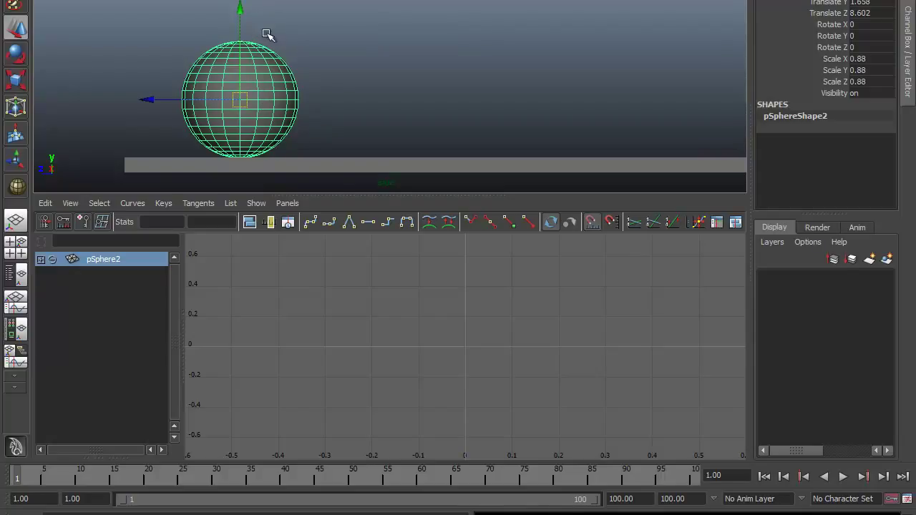
Step: Move the sphere's pivot point from its center down to its base
{"action": "mouse_move", "coordinate": [236, 87]}
{"action": "middle_mouse_down", "text": "alt"}
{"action": "mouse_move", "coordinate": [315, 89]}
{"action": "mouse_move", "coordinate": [231, 85]}
{"action": "middle_mouse_up", "text": "alt"}
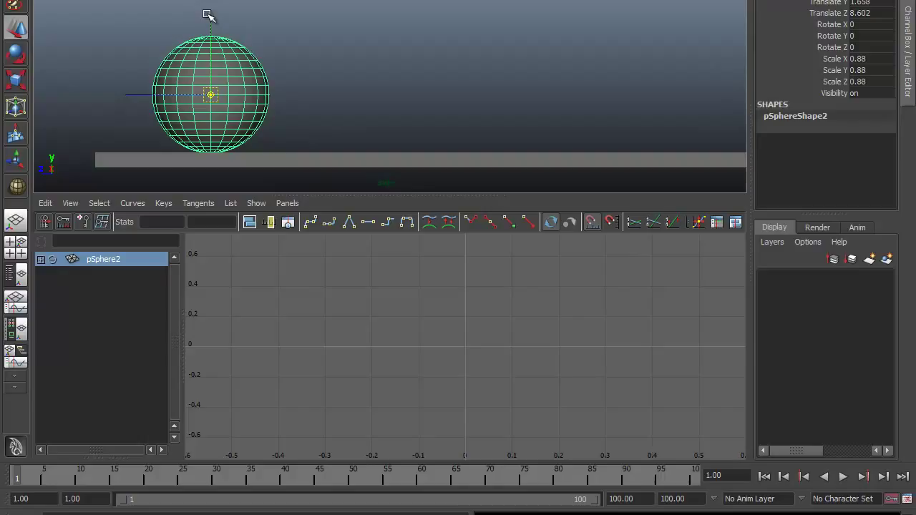
{"action": "left_click_drag", "start_coordinate": [211, 12], "coordinate": [210, 63]}
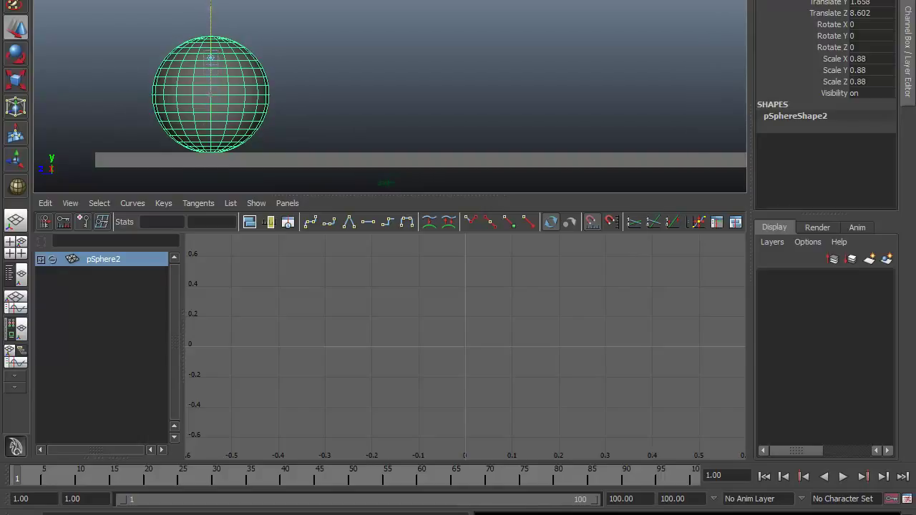
{"action": "left_click_drag", "start_coordinate": [212, 13], "coordinate": [217, 52]}
{"action": "middle_click_drag", "start_coordinate": [282, 108], "coordinate": [290, 98], "text": "alt"}
{"action": "key", "text": "r"}
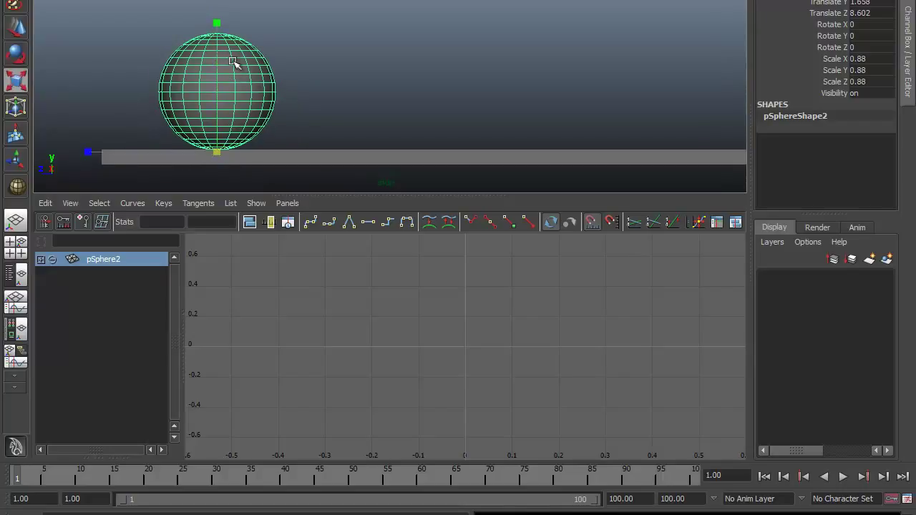
{"action": "mouse_move", "coordinate": [218, 24]}
{"action": "left_mouse_down"}
{"action": "mouse_move", "coordinate": [215, 1]}
{"action": "mouse_move", "coordinate": [213, 51]}
{"action": "mouse_move", "coordinate": [214, 1]}
{"action": "mouse_move", "coordinate": [213, 37]}
{"action": "mouse_move", "coordinate": [215, 2]}
{"action": "mouse_move", "coordinate": [214, 24]}
{"action": "left_mouse_up"}
Step: Raise the sphere slightly to about Translate Y 1.669 and align its pivot with its lowest point
{"action": "middle_click_drag", "start_coordinate": [158, 93], "coordinate": [202, 13], "text": "alt"}
{"action": "right_click_drag", "start_coordinate": [203, 13], "coordinate": [341, 128], "text": "alt"}
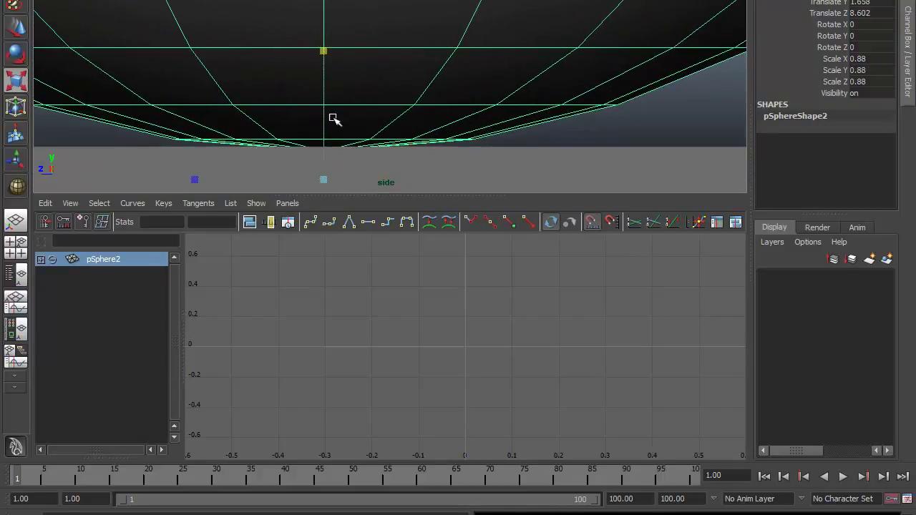
{"action": "key", "text": "w"}
{"action": "mouse_move", "coordinate": [329, 88]}
{"action": "left_mouse_down"}
{"action": "mouse_move", "coordinate": [322, 72]}
{"action": "mouse_move", "coordinate": [322, 94]}
{"action": "left_mouse_up"}
{"action": "key", "text": "d"}
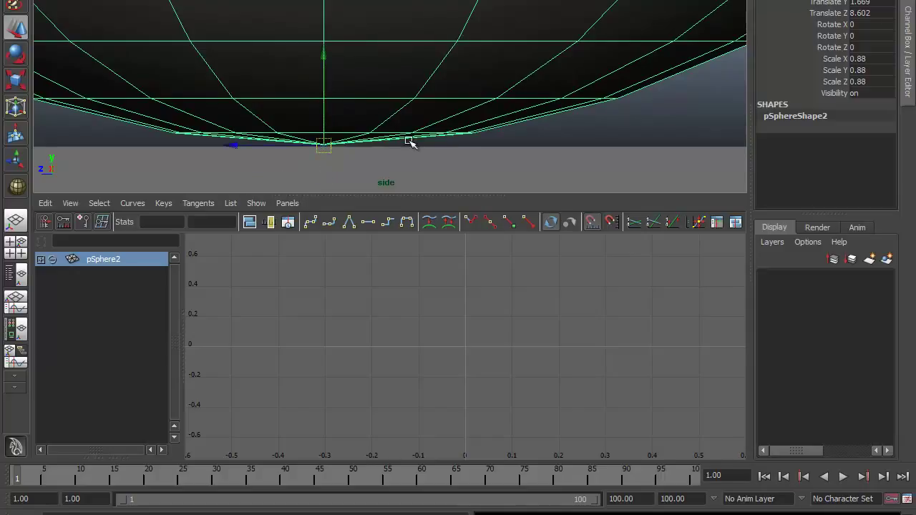
Step: Shorten the playback range to frames 1–51 and key all of the sphere's channels at frame 1
{"action": "right_click_drag", "start_coordinate": [378, 98], "coordinate": [227, 47], "text": "alt"}
{"action": "middle_click_drag", "start_coordinate": [301, 65], "coordinate": [153, 174], "text": "alt"}
{"action": "key", "text": "q"}
{"action": "middle_click_drag", "start_coordinate": [428, 72], "coordinate": [314, 26], "text": "alt"}
{"action": "right_click_drag", "start_coordinate": [376, 72], "coordinate": [225, 78], "text": "alt"}
{"action": "middle_click_drag", "start_coordinate": [224, 78], "coordinate": [160, 136], "text": "alt"}
{"action": "mouse_move", "coordinate": [284, 114]}
{"action": "middle_mouse_down", "text": "alt"}
{"action": "mouse_move", "coordinate": [264, 104]}
{"action": "mouse_move", "coordinate": [271, 118]}
{"action": "middle_mouse_up", "text": "alt"}
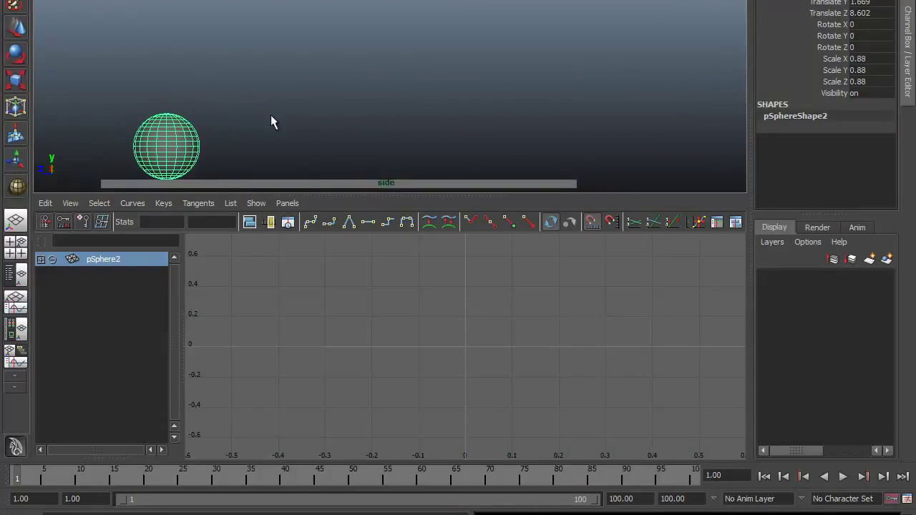
{"action": "left_click_drag", "start_coordinate": [594, 499], "coordinate": [364, 500]}
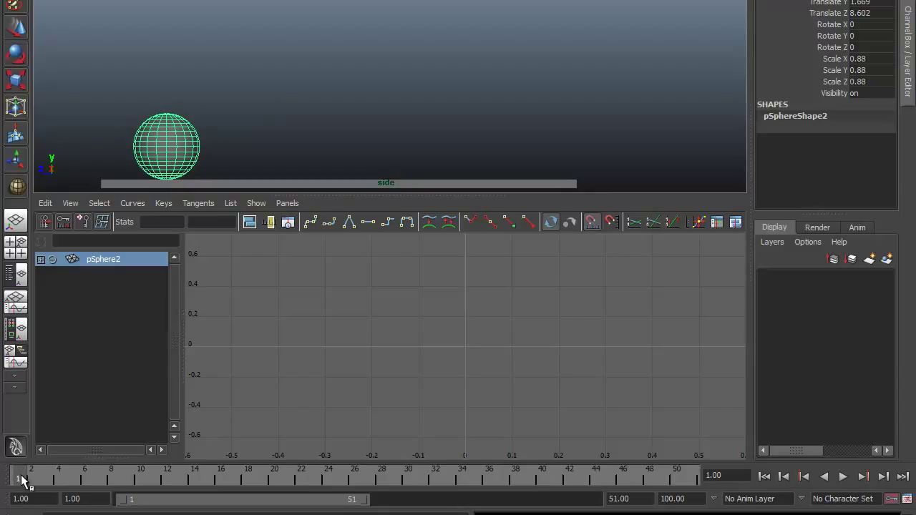
{"action": "key", "text": "s"}
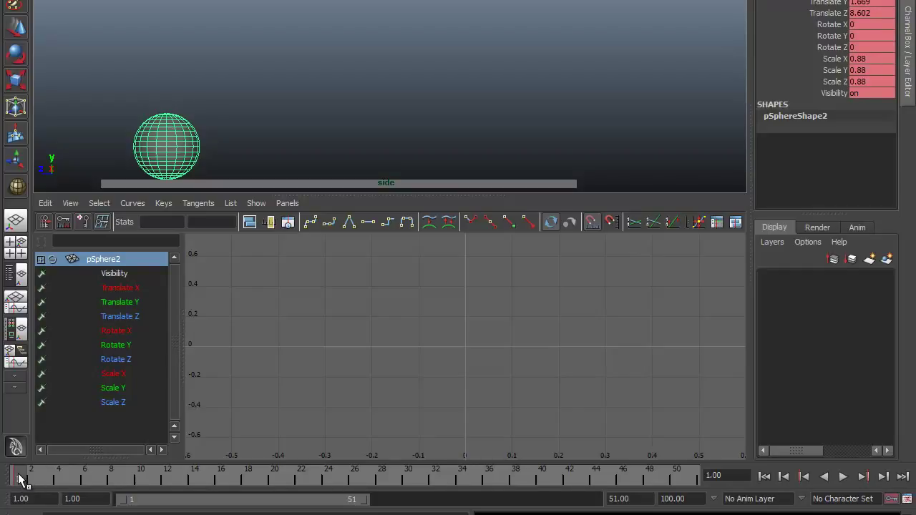
Step: At frame 12, squash the sphere to about Scale Y 0.401 and widen it to about Scale Z 1.285
{"action": "left_click_drag", "start_coordinate": [19, 478], "coordinate": [167, 483]}
{"action": "key", "text": "r"}
{"action": "left_click_drag", "start_coordinate": [166, 52], "coordinate": [167, 122]}
{"action": "middle_click_drag", "start_coordinate": [195, 119], "coordinate": [222, 110], "text": "alt"}
{"action": "middle_click_drag", "start_coordinate": [146, 145], "coordinate": [200, 114], "text": "alt"}
{"action": "left_click_drag", "start_coordinate": [68, 167], "coordinate": [47, 166]}
{"action": "key", "text": "q"}
{"action": "mouse_move", "coordinate": [168, 477]}
{"action": "left_mouse_down"}
{"action": "mouse_move", "coordinate": [2, 473]}
{"action": "mouse_move", "coordinate": [167, 479]}
{"action": "left_mouse_up"}
{"action": "middle_click_drag", "start_coordinate": [350, 124], "coordinate": [289, 121], "text": "alt"}
{"action": "right_click_drag", "start_coordinate": [412, 140], "coordinate": [360, 120], "text": "alt"}
{"action": "middle_click_drag", "start_coordinate": [361, 121], "coordinate": [382, 151], "text": "alt"}
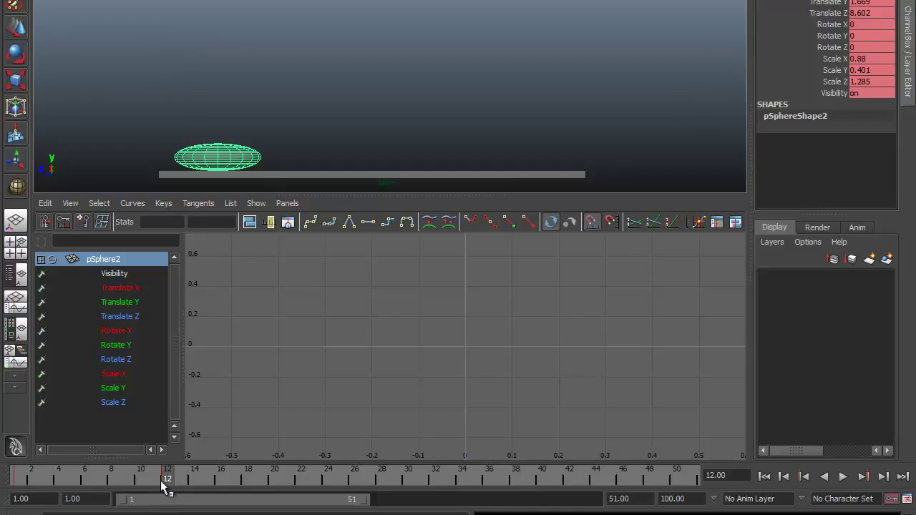
Step: Try narrowing the squashed sphere at frame 12 to about Scale Z 0.852, compare it with frame 1, and undo the change
{"action": "left_click", "coordinate": [182, 485]}
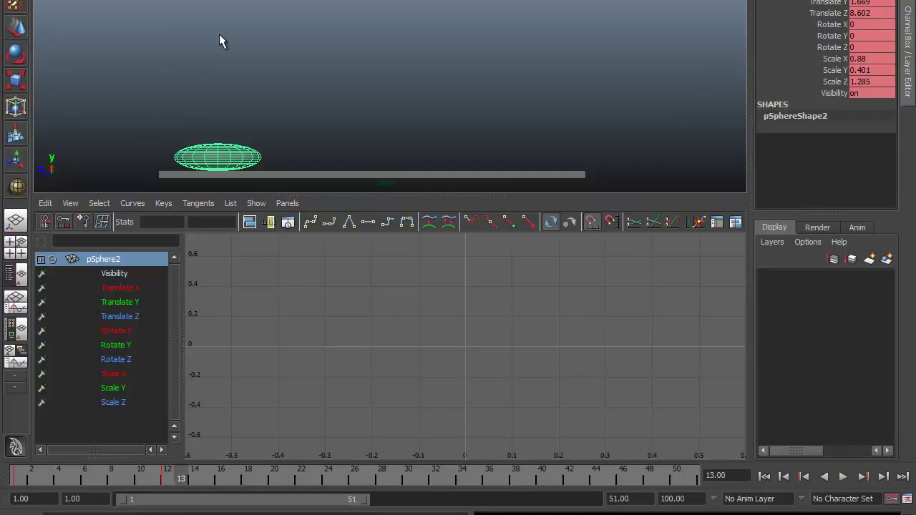
{"action": "key", "text": "r"}
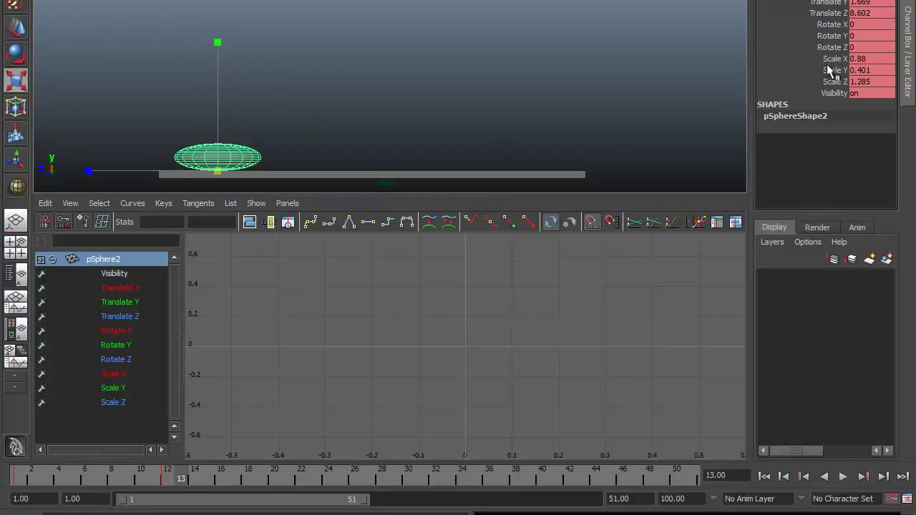
{"action": "left_click", "coordinate": [20, 481]}
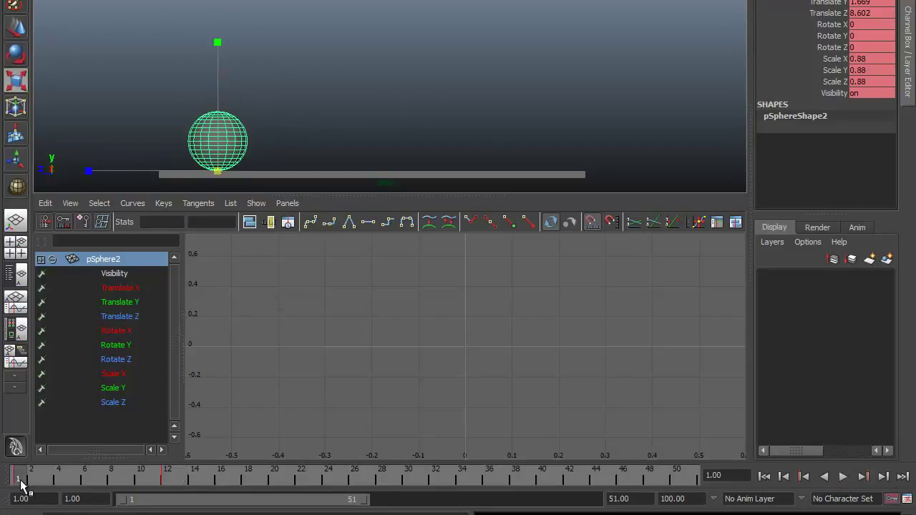
{"action": "left_click", "coordinate": [171, 481]}
{"action": "left_click_drag", "start_coordinate": [88, 171], "coordinate": [132, 171]}
{"action": "left_click_drag", "start_coordinate": [218, 41], "coordinate": [220, 29]}
{"action": "left_click", "coordinate": [25, 483]}
{"action": "left_click", "coordinate": [161, 480]}
{"action": "left_click", "coordinate": [170, 481]}
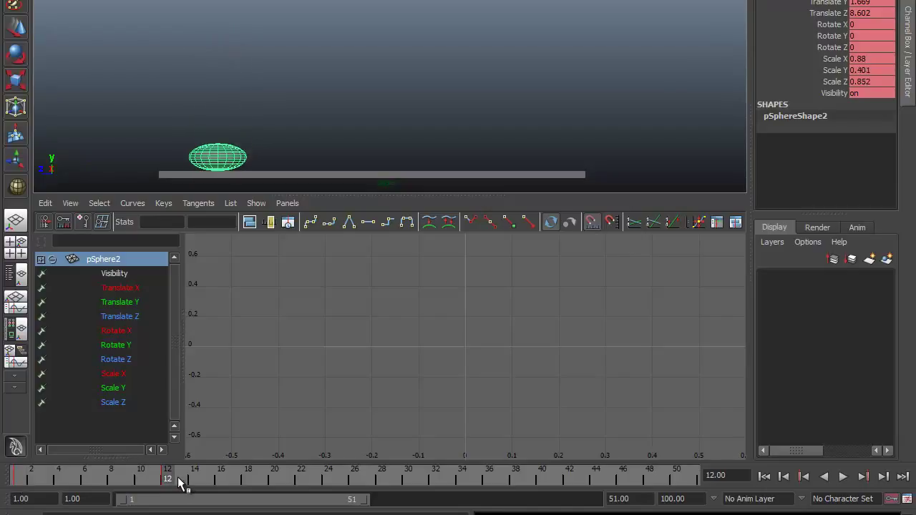
{"action": "key", "text": "ctrl+z"}
Step: At frame 13, set the sphere's Scale X, Y and Z to 0.88
{"action": "left_click_drag", "start_coordinate": [177, 481], "coordinate": [1, 480]}
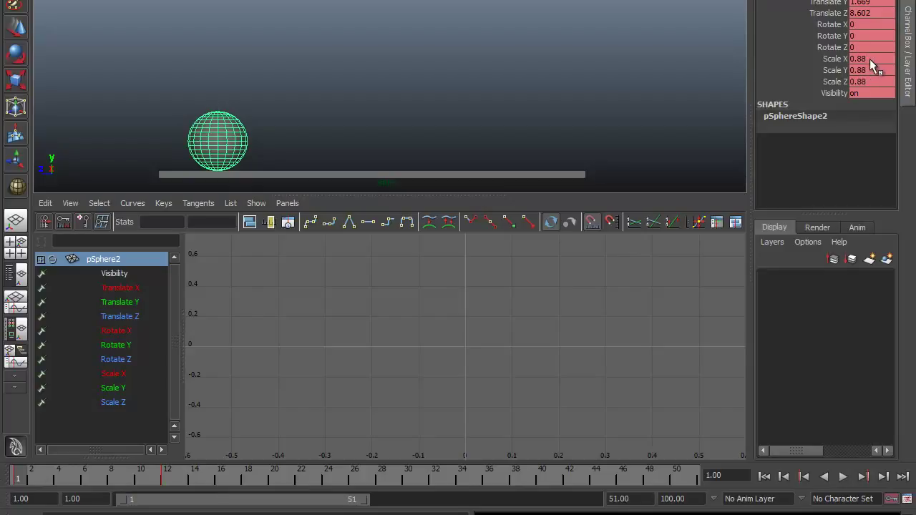
{"action": "left_click_drag", "start_coordinate": [159, 486], "coordinate": [181, 479]}
{"action": "left_click_drag", "start_coordinate": [877, 58], "coordinate": [882, 80]}
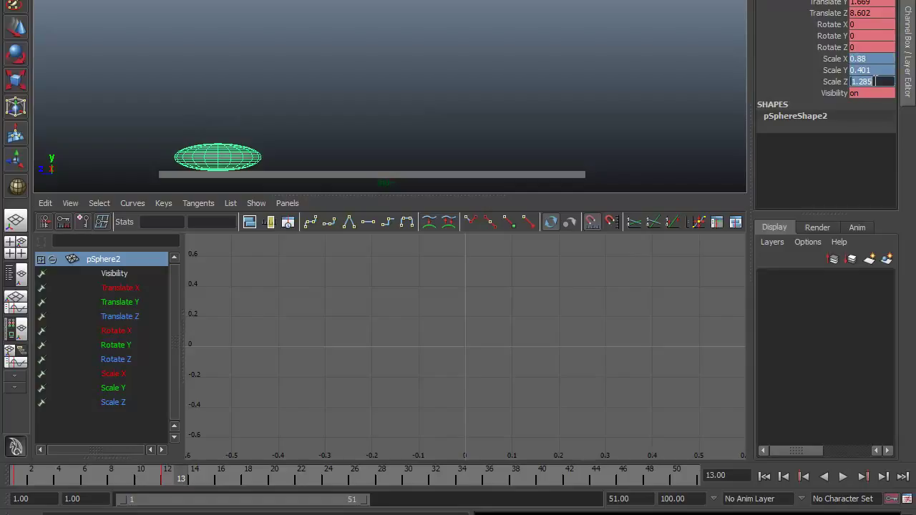
{"action": "type", "text": "0.88"}
{"action": "key", "text": "Return"}
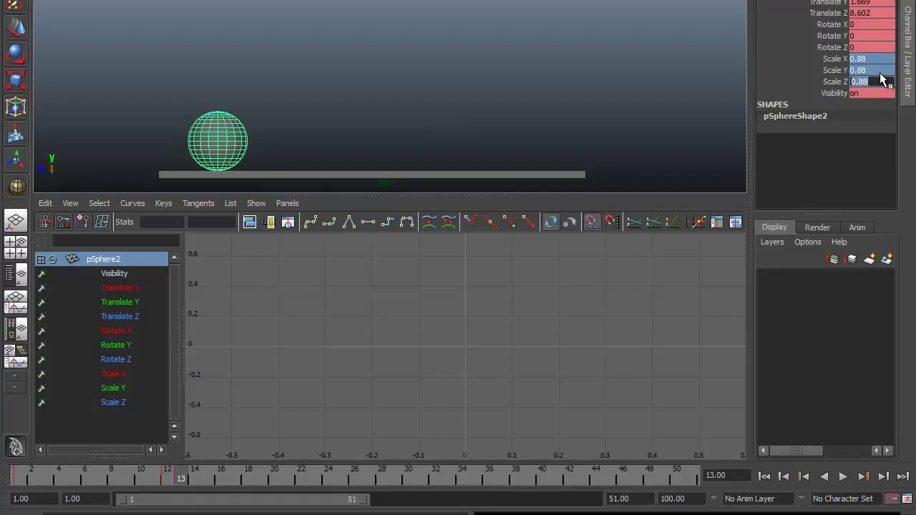
Step: At frame 13, stretch the sphere vertically to about Scale Y 1.303 and narrow it to about Scale Z 0.53
{"action": "middle_click_drag", "start_coordinate": [340, 111], "coordinate": [333, 113], "text": "alt"}
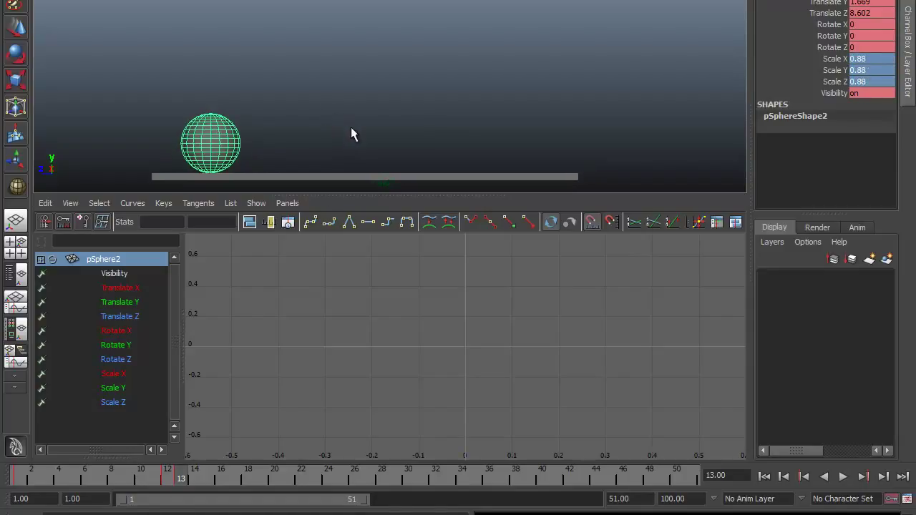
{"action": "key", "text": "w"}
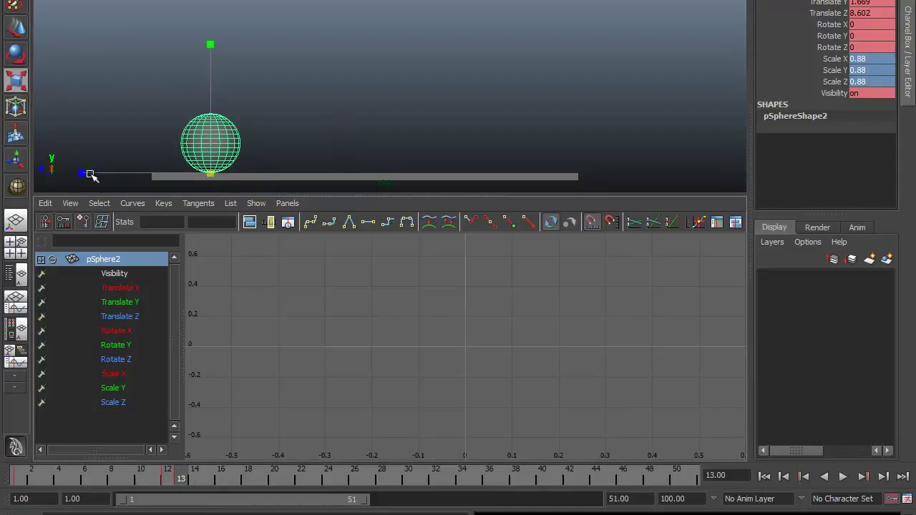
{"action": "left_click_drag", "start_coordinate": [84, 173], "coordinate": [130, 174]}
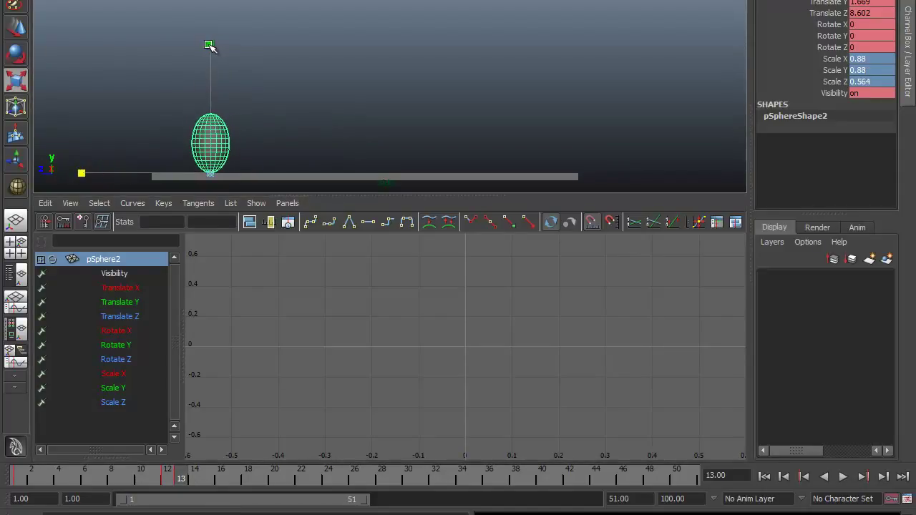
{"action": "left_click_drag", "start_coordinate": [208, 45], "coordinate": [208, 16]}
{"action": "left_click_drag", "start_coordinate": [79, 172], "coordinate": [86, 172]}
{"action": "mouse_move", "coordinate": [179, 479]}
{"action": "left_mouse_down"}
{"action": "mouse_move", "coordinate": [16, 476]}
{"action": "mouse_move", "coordinate": [180, 484]}
{"action": "left_mouse_up"}
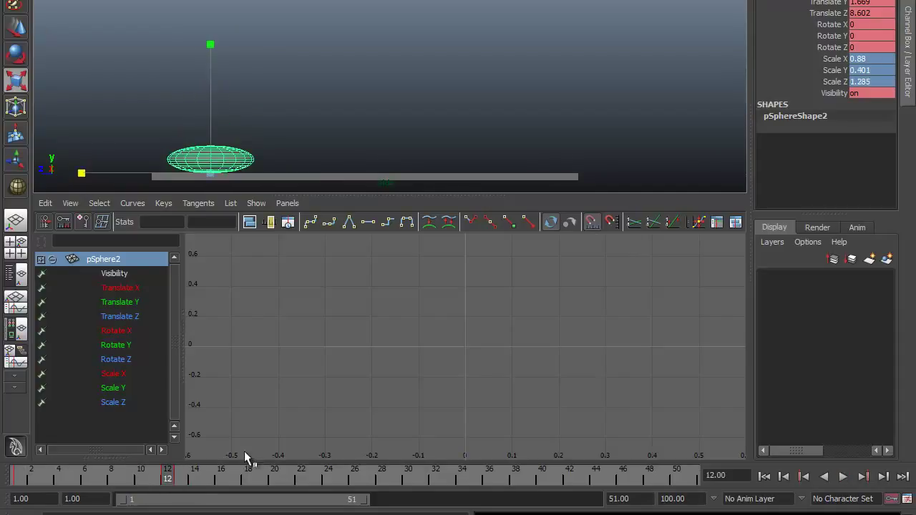
Step: Enlarge the viewport above the Graph Editor and play back the change from the squash to the stretch
{"action": "left_click_drag", "start_coordinate": [397, 193], "coordinate": [410, 257]}
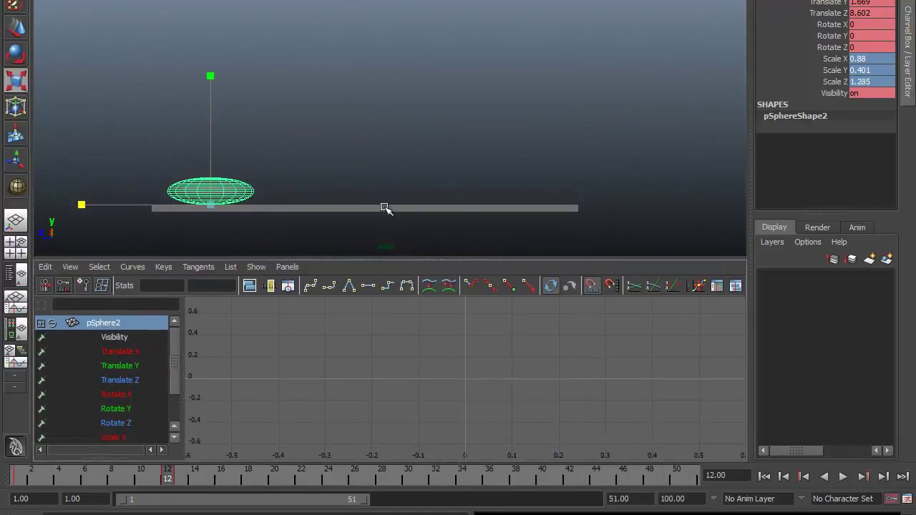
{"action": "middle_click_drag", "start_coordinate": [356, 162], "coordinate": [332, 110], "text": "alt"}
{"action": "key", "text": "alt+v"}
{"action": "left_click", "coordinate": [180, 482]}
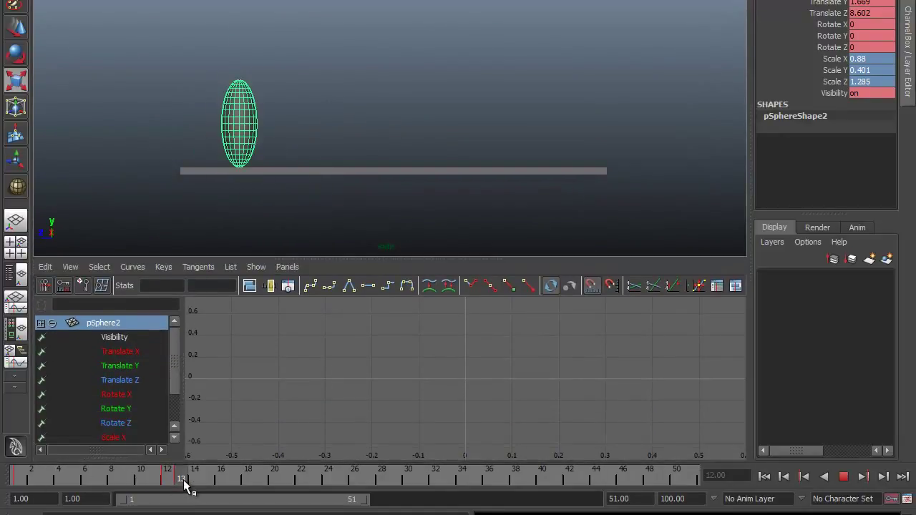
Step: Tilt the stretched sphere at frame 13 towards the platform's far end, to about Rotate X -14.974
{"action": "middle_click_drag", "start_coordinate": [365, 132], "coordinate": [346, 187], "text": "alt"}
{"action": "key", "text": "e"}
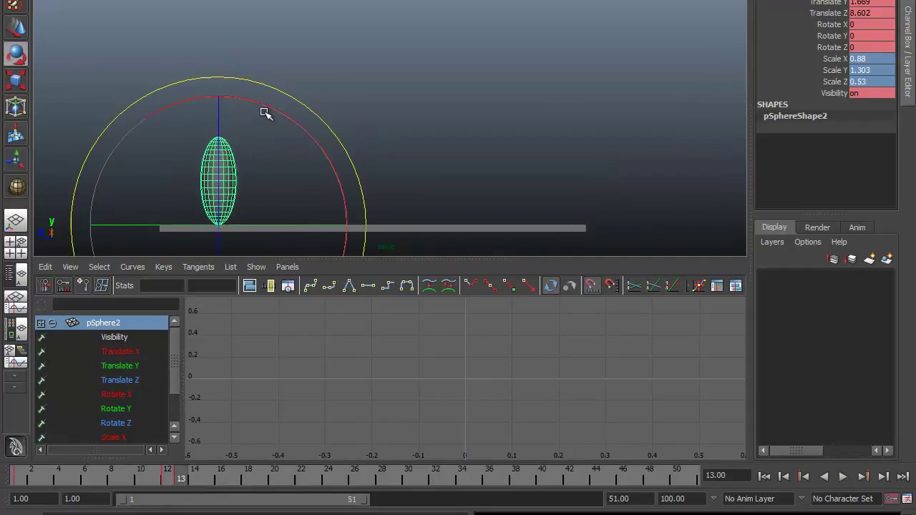
{"action": "left_click_drag", "start_coordinate": [261, 105], "coordinate": [286, 127]}
{"action": "key", "text": "q"}
{"action": "mouse_move", "coordinate": [181, 482]}
{"action": "left_mouse_down"}
{"action": "mouse_move", "coordinate": [32, 482]}
{"action": "mouse_move", "coordinate": [182, 487]}
{"action": "left_mouse_up"}
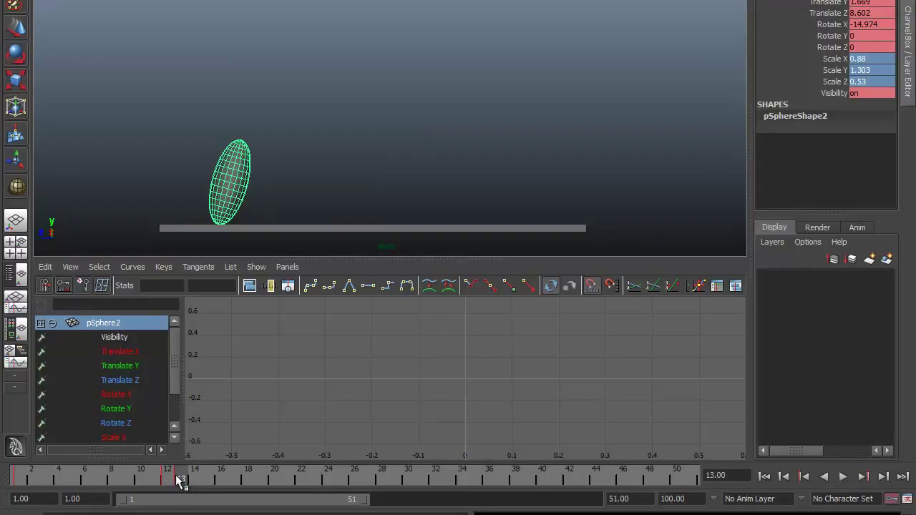
Step: Play the animation from frame 1 and check the playback speed in the Time Slider preferences
{"action": "key", "text": "alt+shift+v"}
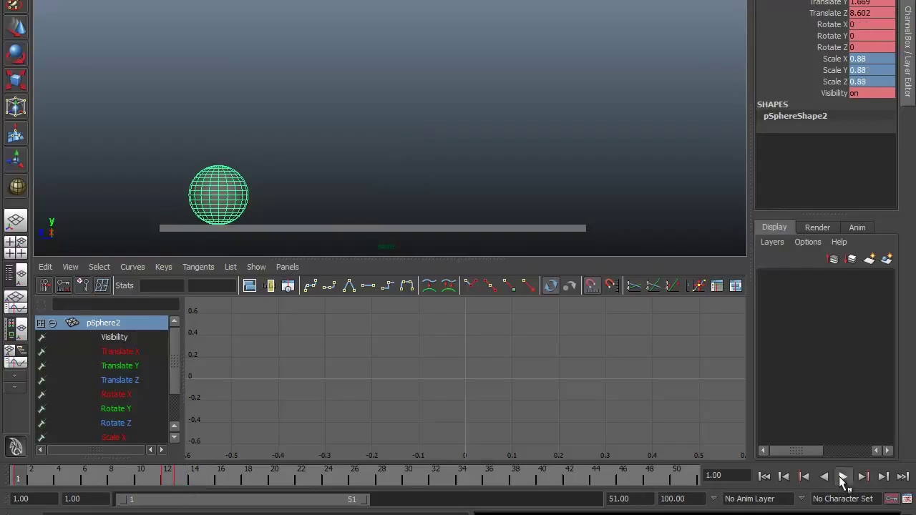
{"action": "left_click", "coordinate": [842, 476]}
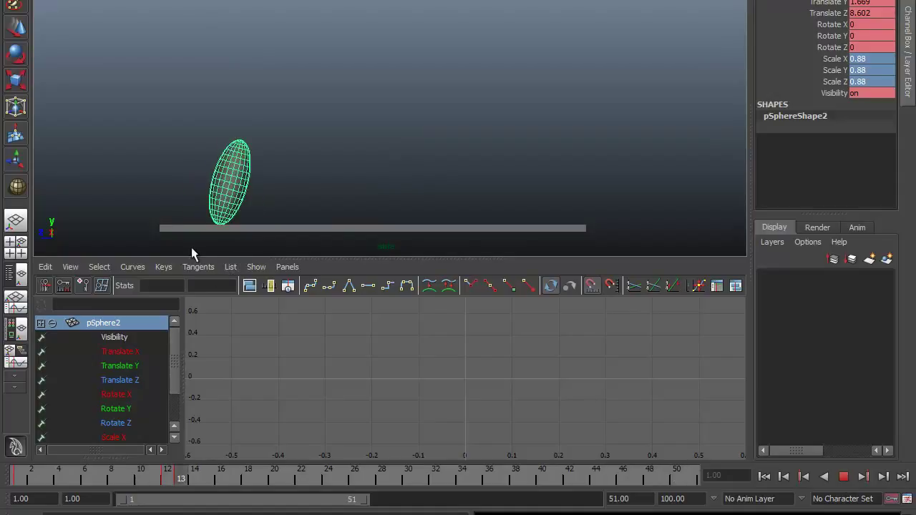
{"action": "left_click", "coordinate": [844, 477]}
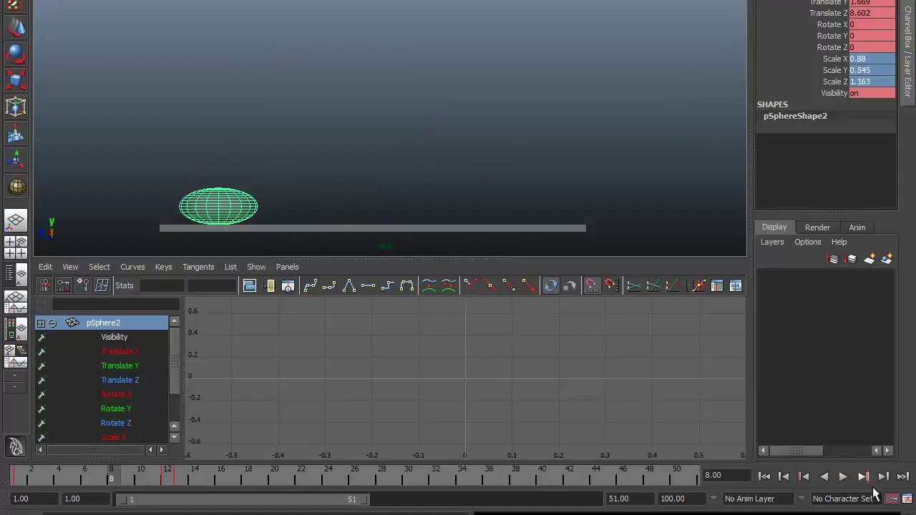
{"action": "left_click", "coordinate": [906, 499]}
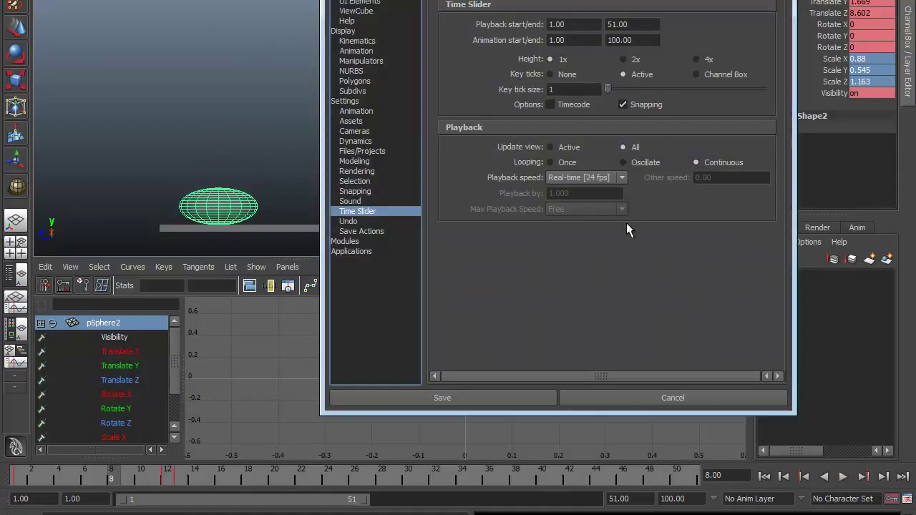
{"action": "left_click_drag", "start_coordinate": [67, 478], "coordinate": [2, 477]}
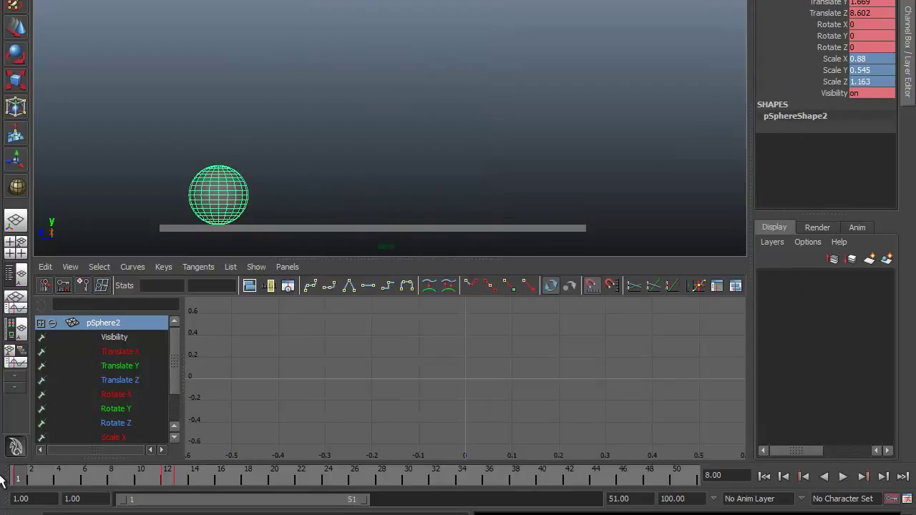
{"action": "left_click", "coordinate": [847, 476]}
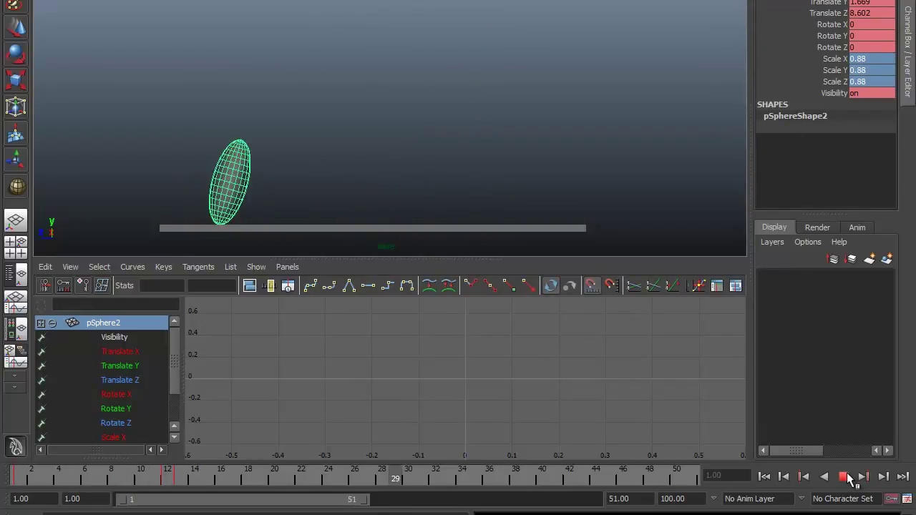
{"action": "left_click", "coordinate": [846, 477]}
Step: At frame 37, move the sphere along the platform to its opposite end, at about Translate Z -8.813
{"action": "mouse_move", "coordinate": [200, 483]}
{"action": "left_mouse_down"}
{"action": "mouse_move", "coordinate": [184, 486]}
{"action": "mouse_move", "coordinate": [342, 482]}
{"action": "left_mouse_up"}
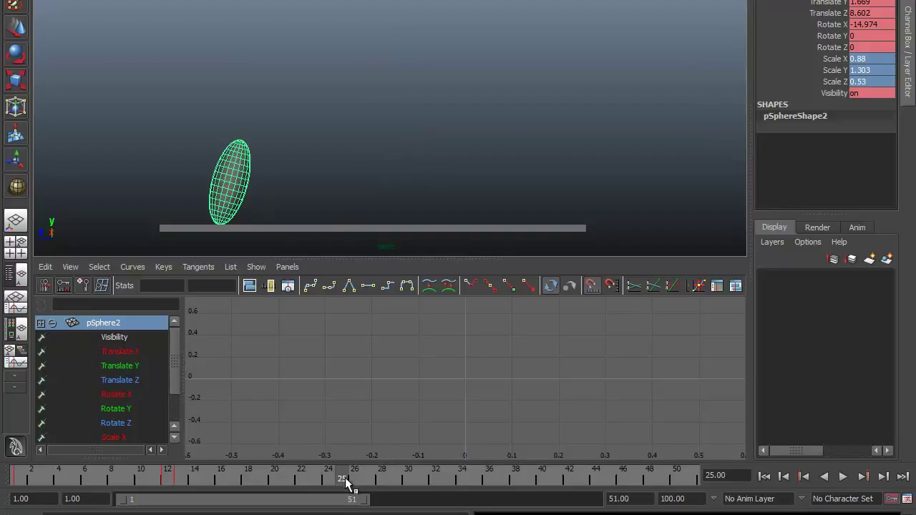
{"action": "left_click", "coordinate": [884, 476]}
{"action": "left_click", "coordinate": [884, 477]}
{"action": "left_click", "coordinate": [884, 476]}
{"action": "left_click", "coordinate": [884, 477]}
{"action": "left_click", "coordinate": [884, 477]}
{"action": "left_click", "coordinate": [884, 477]}
{"action": "left_click", "coordinate": [884, 476]}
{"action": "left_click", "coordinate": [884, 477]}
{"action": "left_click", "coordinate": [884, 476]}
{"action": "left_click", "coordinate": [884, 477]}
{"action": "left_click", "coordinate": [884, 477]}
{"action": "left_click", "coordinate": [884, 476]}
{"action": "key", "text": "w"}
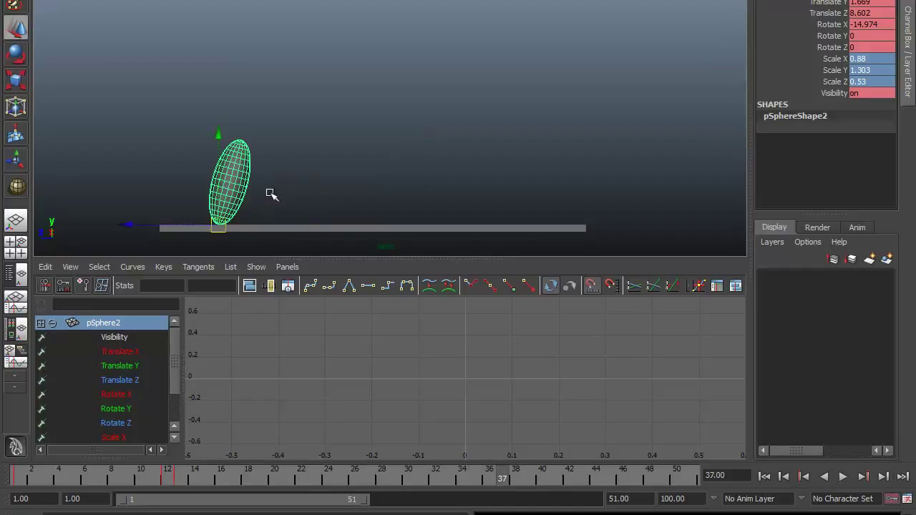
{"action": "left_click_drag", "start_coordinate": [146, 225], "coordinate": [445, 235]}
Step: Tilt the sphere back at frame 37 to about Rotate X 22.272 for the landing
{"action": "key", "text": "e"}
{"action": "left_click_drag", "start_coordinate": [475, 108], "coordinate": [415, 165]}
{"action": "left_click", "coordinate": [498, 374]}
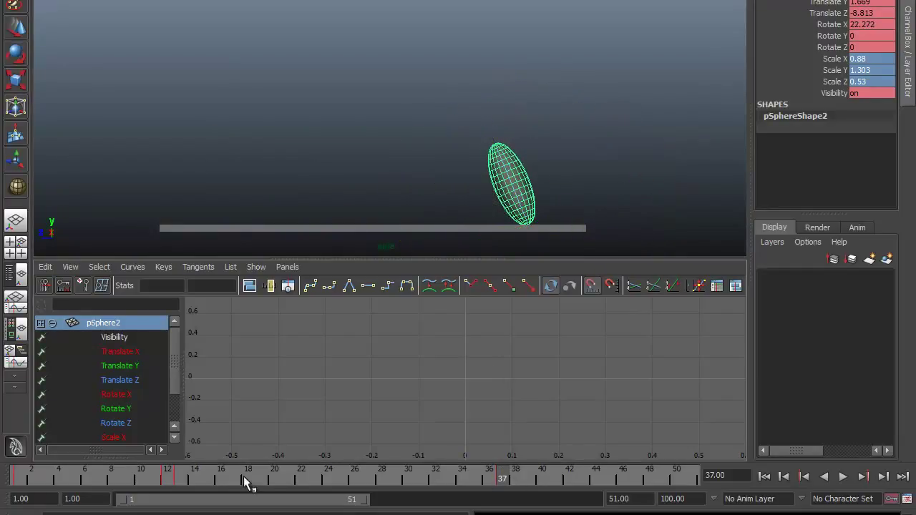
Step: At frame 25, raise the sphere above the platform to about Translate Y 9.351 for the top of the jump
{"action": "left_click_drag", "start_coordinate": [167, 485], "coordinate": [343, 482]}
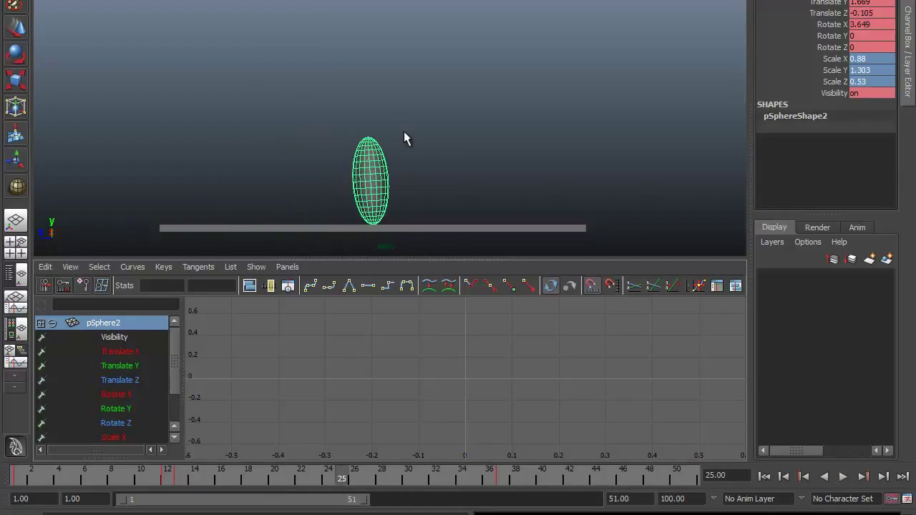
{"action": "left_click", "coordinate": [334, 485]}
{"action": "key", "text": "alt+v"}
{"action": "key", "text": "alt+v"}
{"action": "key", "text": "w"}
{"action": "left_click_drag", "start_coordinate": [375, 133], "coordinate": [372, 2]}
Step: Set the sphere's Scale X, Y and Z to 0.88 at frame 25 and play back the jump
{"action": "left_click", "coordinate": [873, 81]}
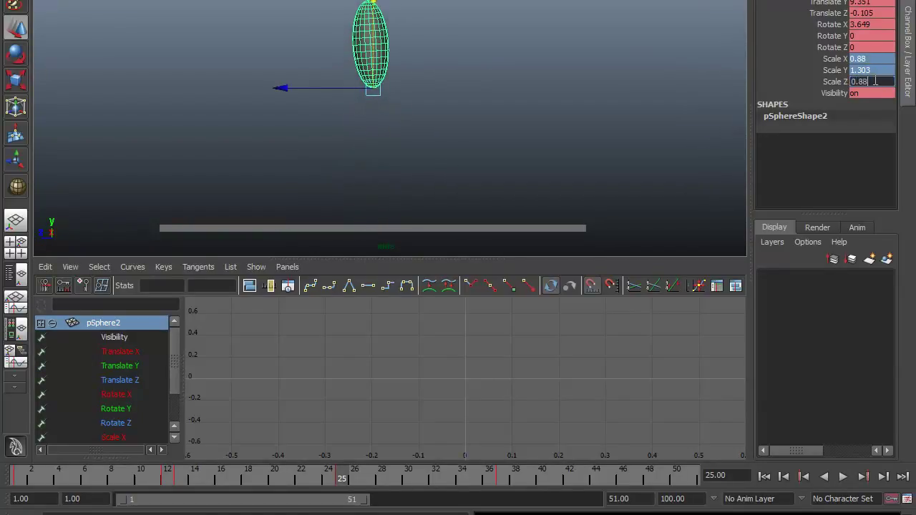
{"action": "key", "text": "Return"}
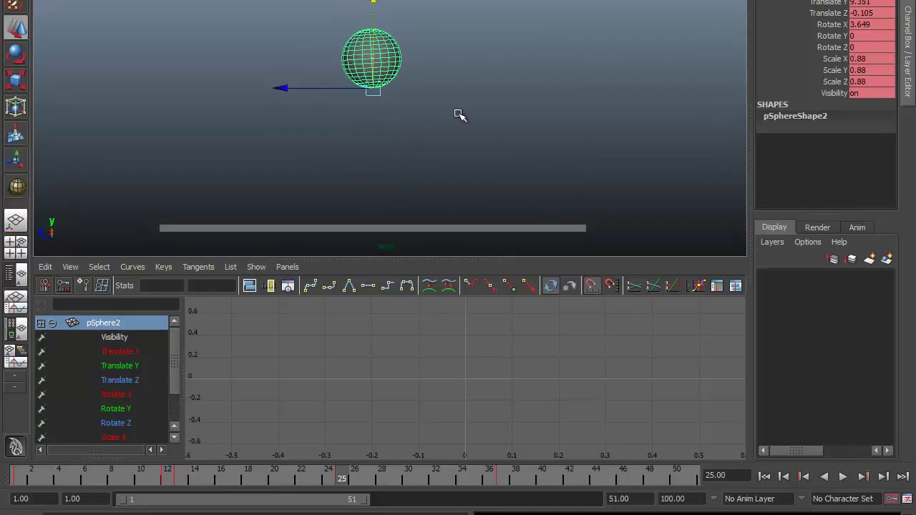
{"action": "key", "text": "alt+v"}
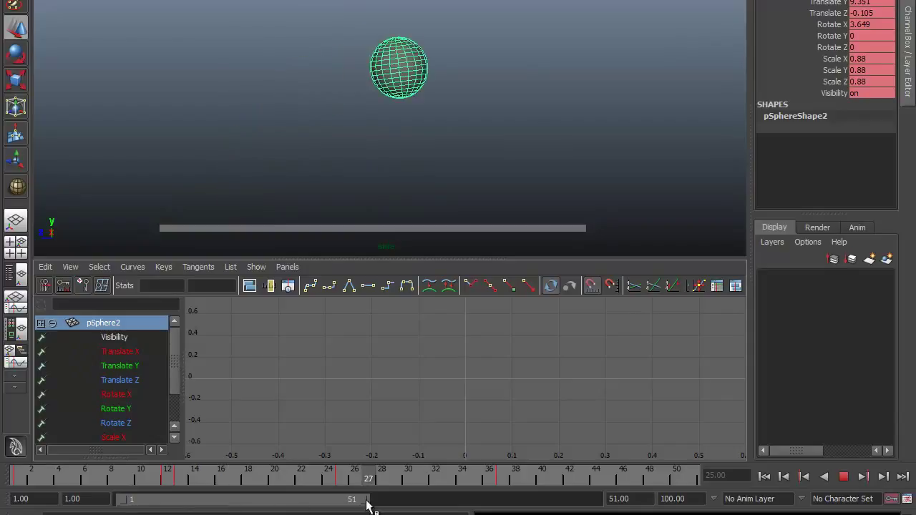
Step: At frame 38, straighten the sphere to about Rotate X 1.927 and set its Scale X, Y and Z to 0.88
{"action": "mouse_move", "coordinate": [501, 478]}
{"action": "left_mouse_down"}
{"action": "mouse_move", "coordinate": [548, 476]}
{"action": "mouse_move", "coordinate": [515, 495]}
{"action": "mouse_move", "coordinate": [504, 489]}
{"action": "mouse_move", "coordinate": [515, 481]}
{"action": "left_mouse_up"}
{"action": "key", "text": "e"}
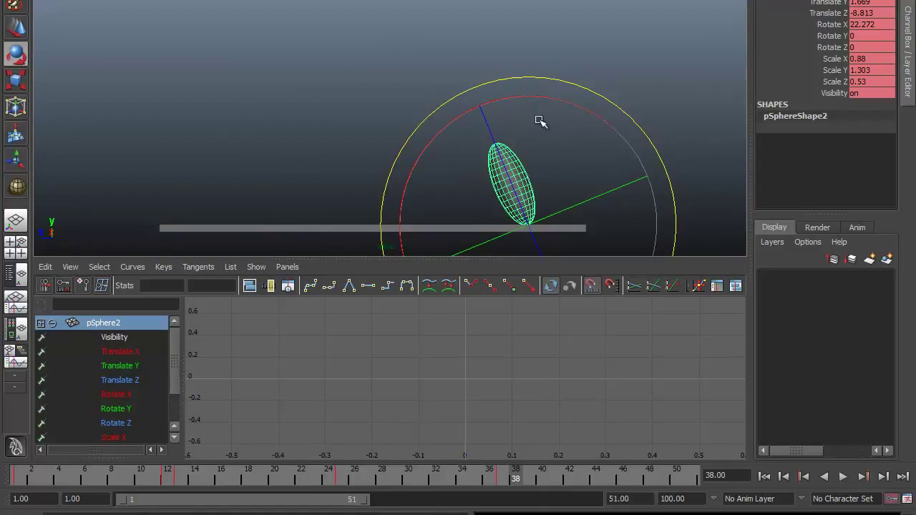
{"action": "left_click_drag", "start_coordinate": [515, 97], "coordinate": [553, 98]}
{"action": "left_click_drag", "start_coordinate": [863, 58], "coordinate": [880, 82]}
{"action": "type", "text": "0.88"}
{"action": "key", "text": "Return"}
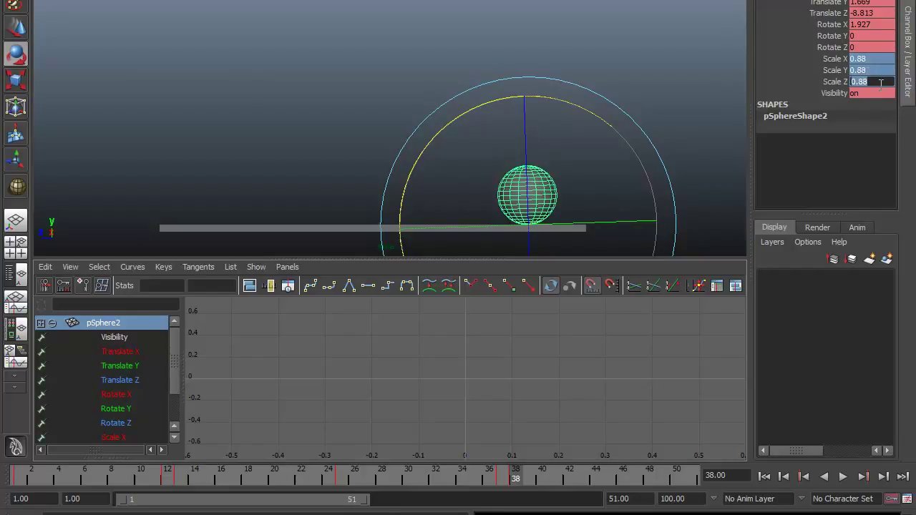
Step: Using the squash at frame 12 as reference, set the sphere's Scale Y to 0.4 and Scale Z to 1.3 at frame 38
{"action": "left_click", "coordinate": [169, 475]}
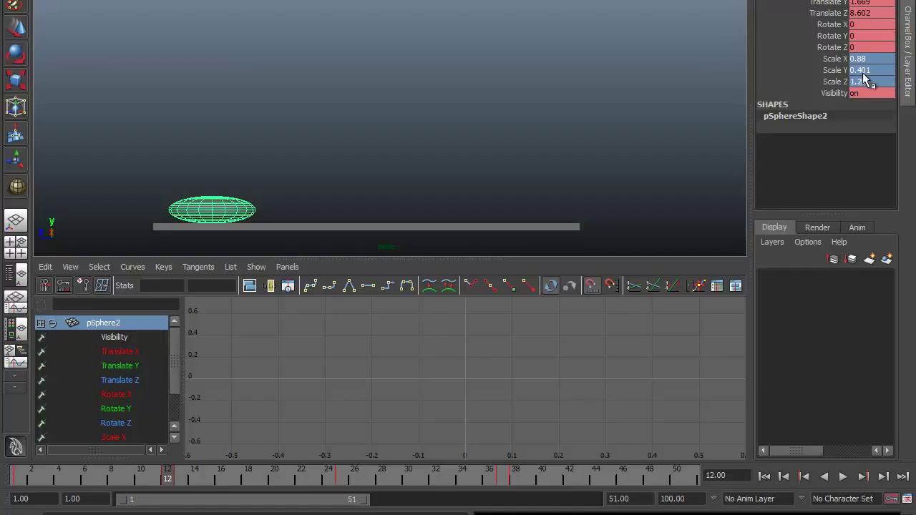
{"action": "left_click", "coordinate": [515, 475]}
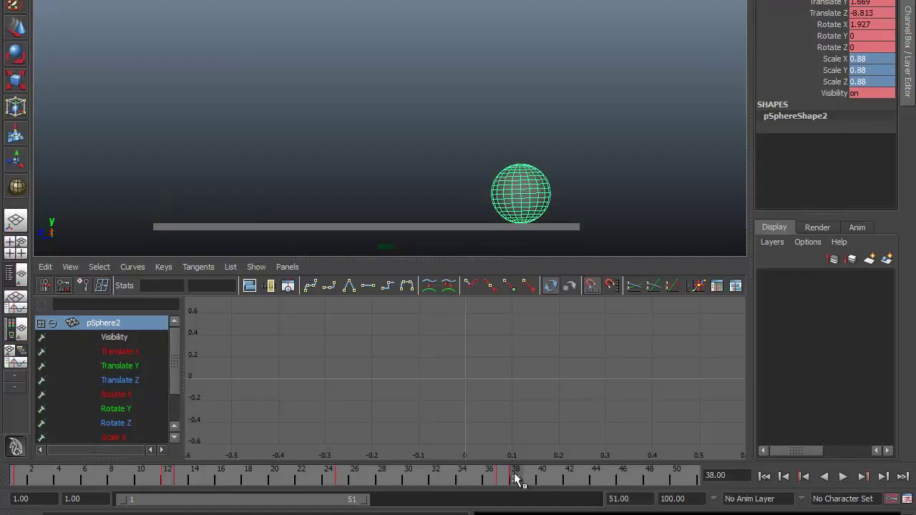
{"action": "double_click", "coordinate": [875, 70]}
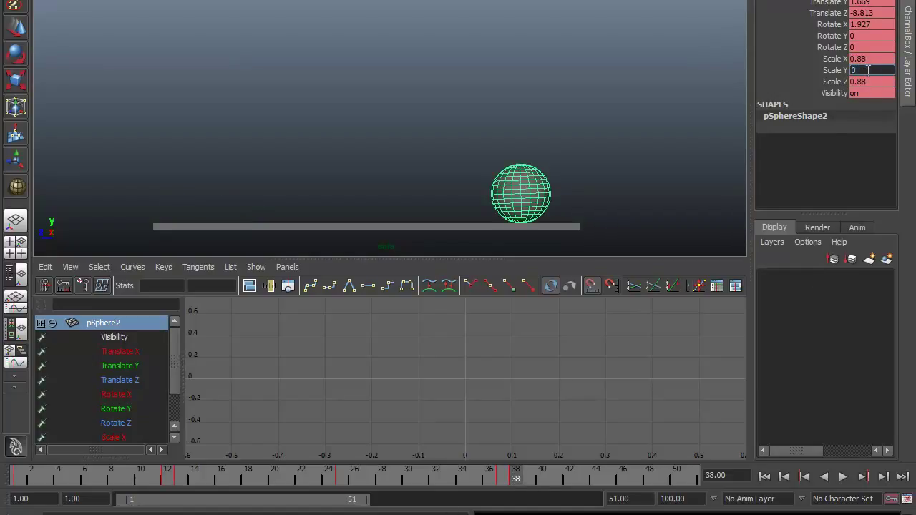
{"action": "type", "text": "0.4"}
{"action": "key", "text": "Return"}
{"action": "double_click", "coordinate": [861, 81]}
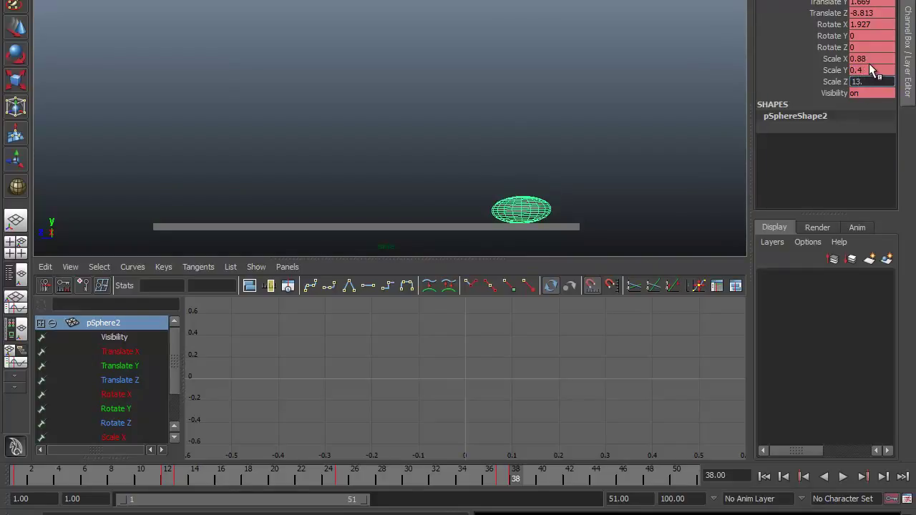
{"action": "key", "text": "Return"}
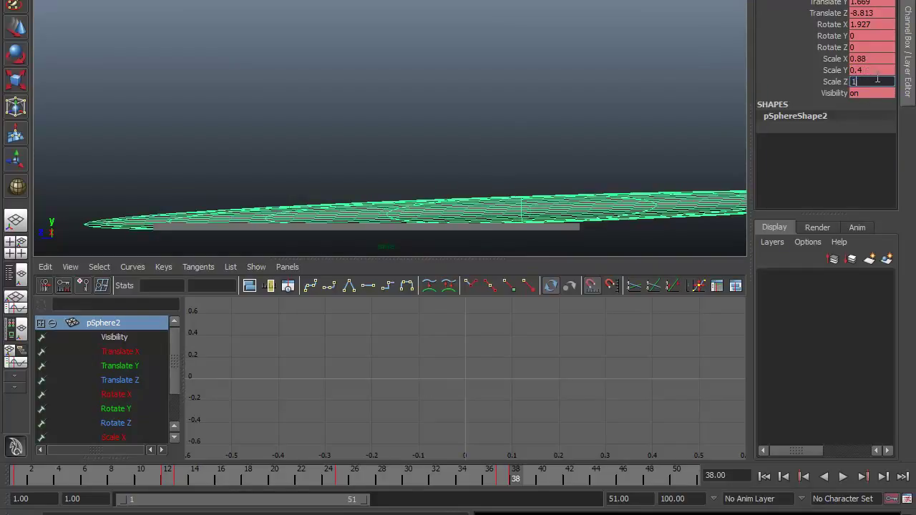
{"action": "key", "text": "Return"}
Step: Set the sphere's Rotate X to 0 at frame 38 and compare the pose with frame 37
{"action": "mouse_move", "coordinate": [511, 476]}
{"action": "left_mouse_down"}
{"action": "mouse_move", "coordinate": [501, 482]}
{"action": "mouse_move", "coordinate": [515, 484]}
{"action": "left_mouse_up"}
{"action": "key", "text": "e"}
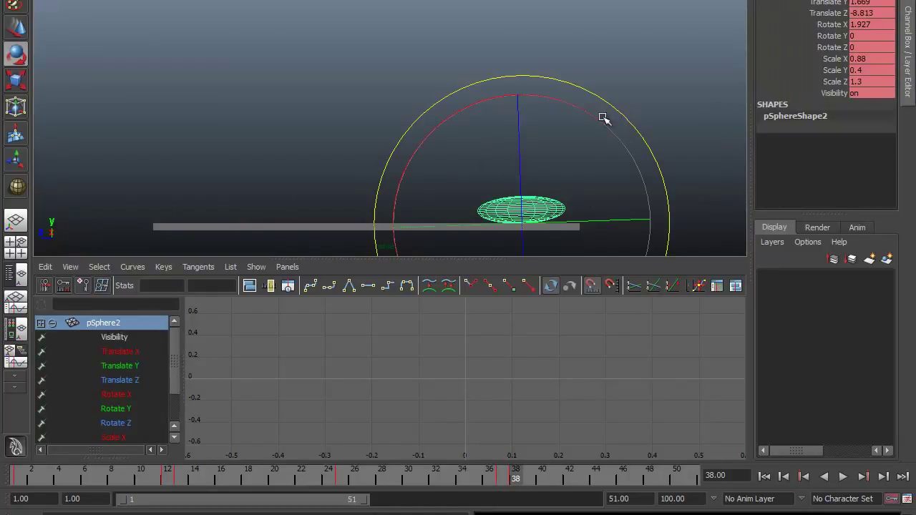
{"action": "left_click", "coordinate": [851, 35]}
{"action": "type", "text": "0"}
{"action": "key", "text": "Return"}
{"action": "left_click", "coordinate": [501, 476]}
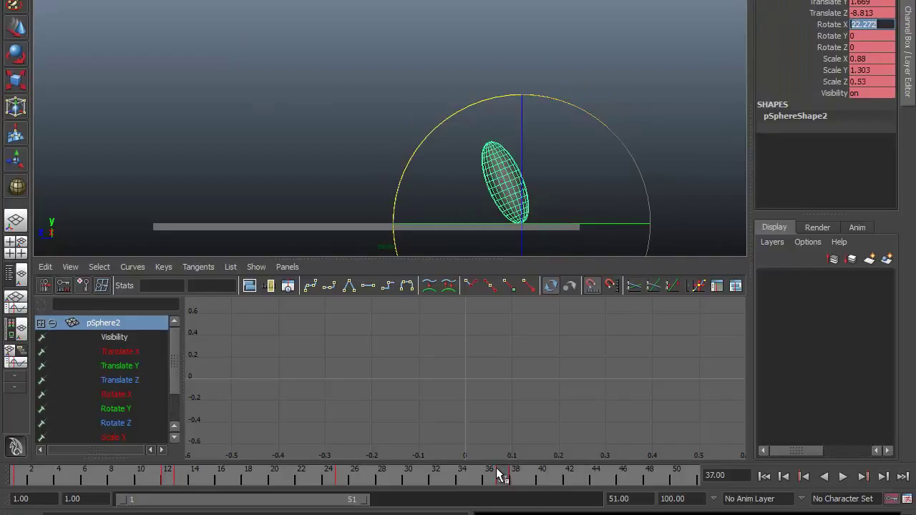
{"action": "left_click", "coordinate": [640, 82]}
{"action": "left_click", "coordinate": [494, 174]}
Step: At frame 50, return the sphere to its round shape by setting Scale X, Y and Z to 0.88
{"action": "mouse_move", "coordinate": [14, 476]}
{"action": "left_mouse_down"}
{"action": "mouse_move", "coordinate": [255, 481]}
{"action": "mouse_move", "coordinate": [390, 469]}
{"action": "mouse_move", "coordinate": [546, 475]}
{"action": "mouse_move", "coordinate": [507, 478]}
{"action": "mouse_move", "coordinate": [571, 488]}
{"action": "mouse_move", "coordinate": [672, 484]}
{"action": "left_mouse_up"}
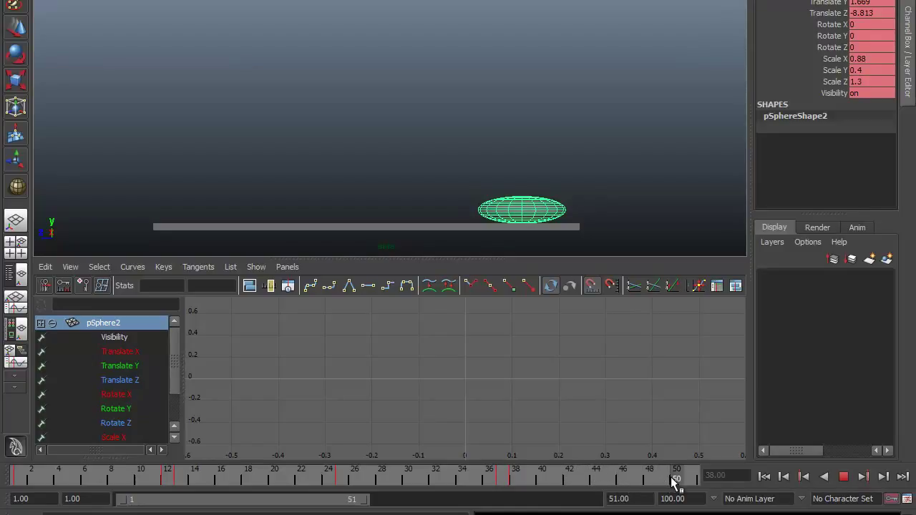
{"action": "left_click", "coordinate": [874, 81]}
{"action": "type", "text": "0.88"}
{"action": "key", "text": "Return"}
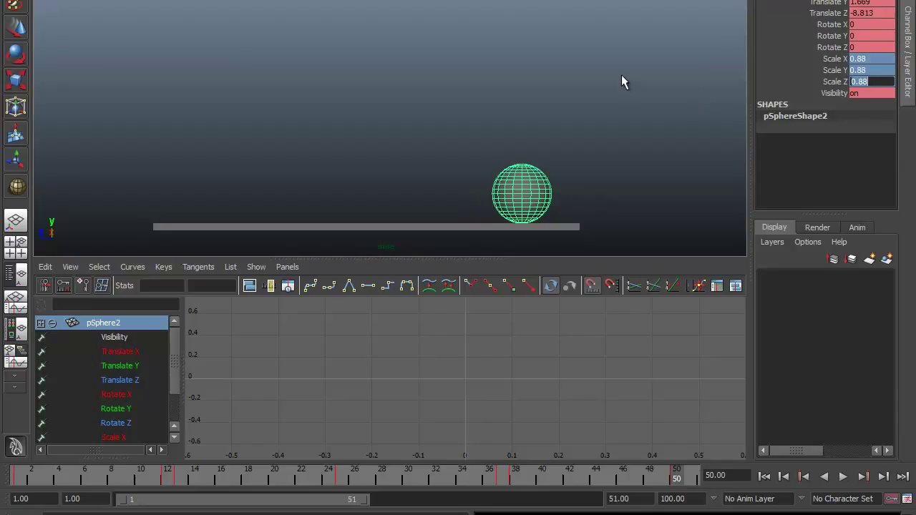
Step: Play the whole bounce animation from frame 1
{"action": "middle_click_drag", "start_coordinate": [622, 78], "coordinate": [606, 80], "text": "alt"}
{"action": "left_click_drag", "start_coordinate": [30, 480], "coordinate": [1, 472]}
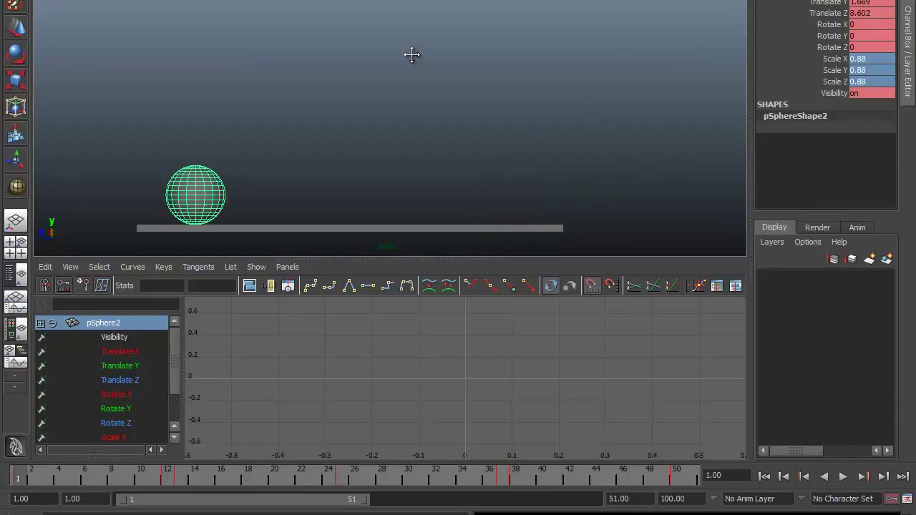
{"action": "middle_click_drag", "start_coordinate": [412, 54], "coordinate": [405, 67], "text": "alt"}
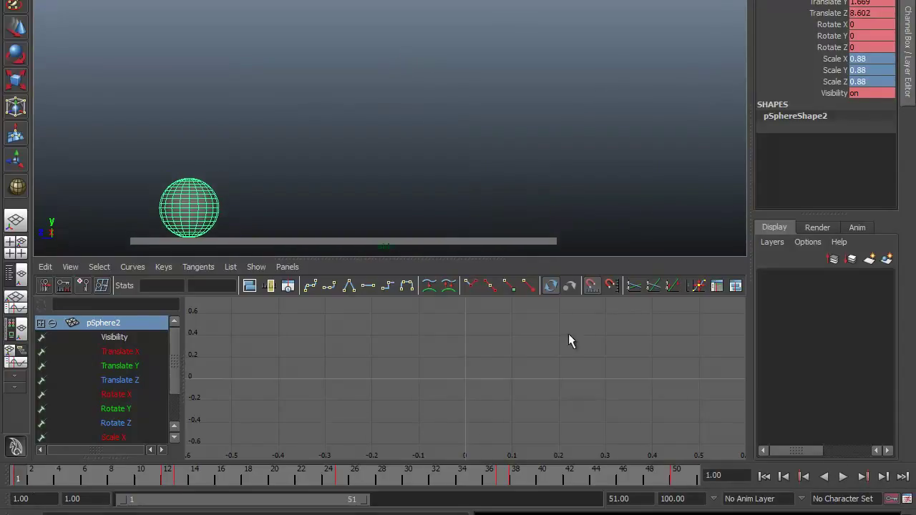
{"action": "left_click", "coordinate": [843, 477]}
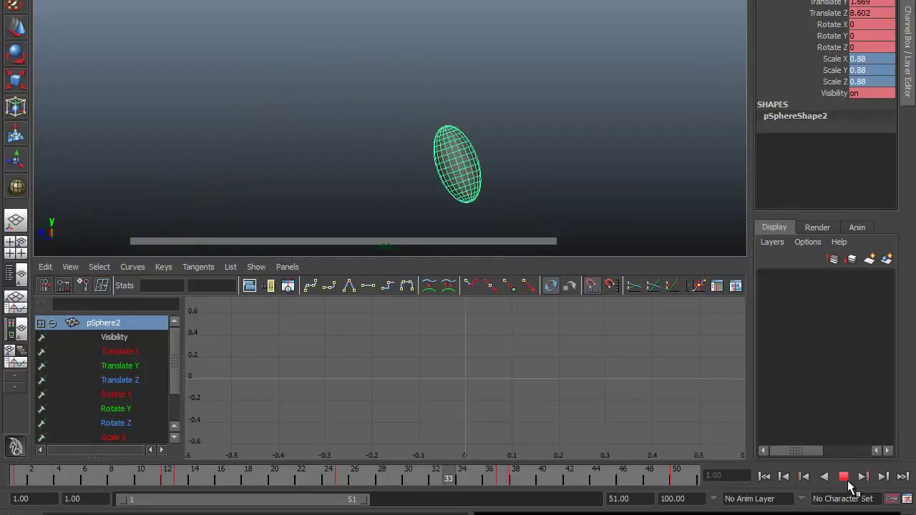
Step: Stop playback, return to frame 1 and isolate the sphere's Translate Y curve in the Graph Editor, framed to fit
{"action": "left_click", "coordinate": [847, 481]}
{"action": "left_click_drag", "start_coordinate": [36, 478], "coordinate": [3, 477]}
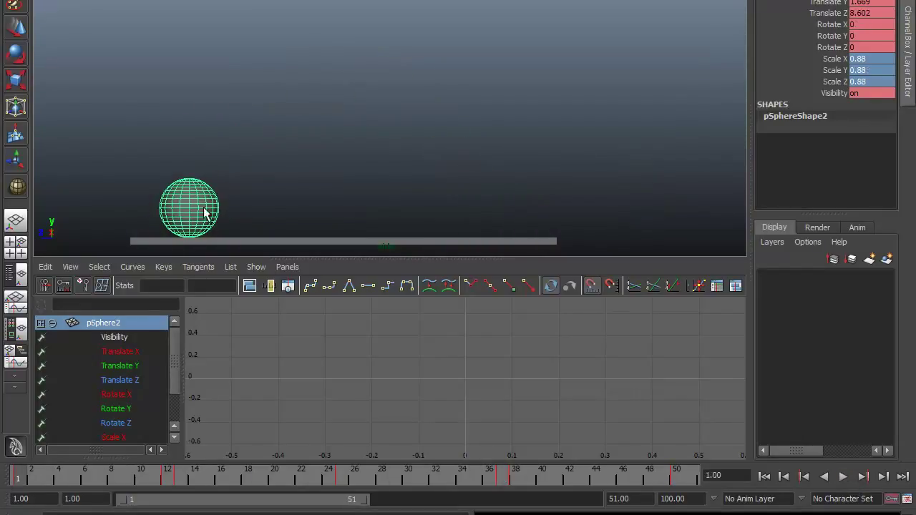
{"action": "key", "text": "w"}
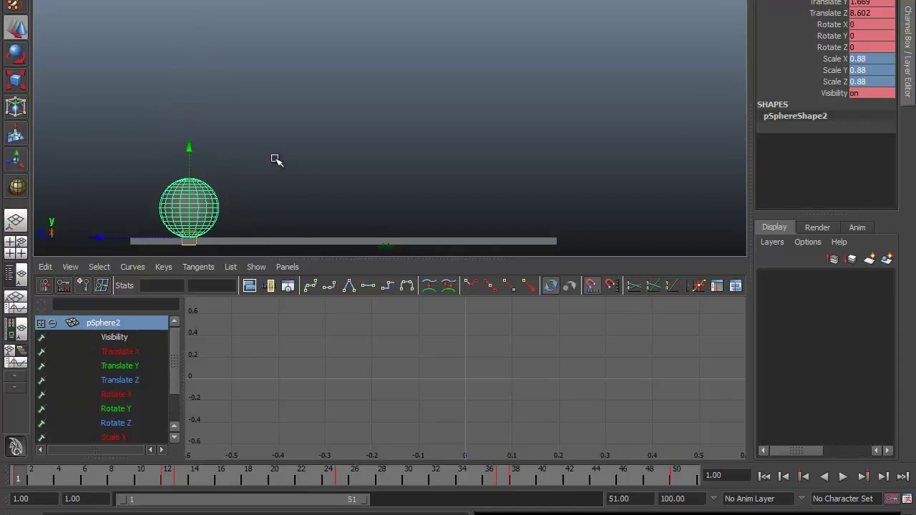
{"action": "left_click", "coordinate": [121, 365]}
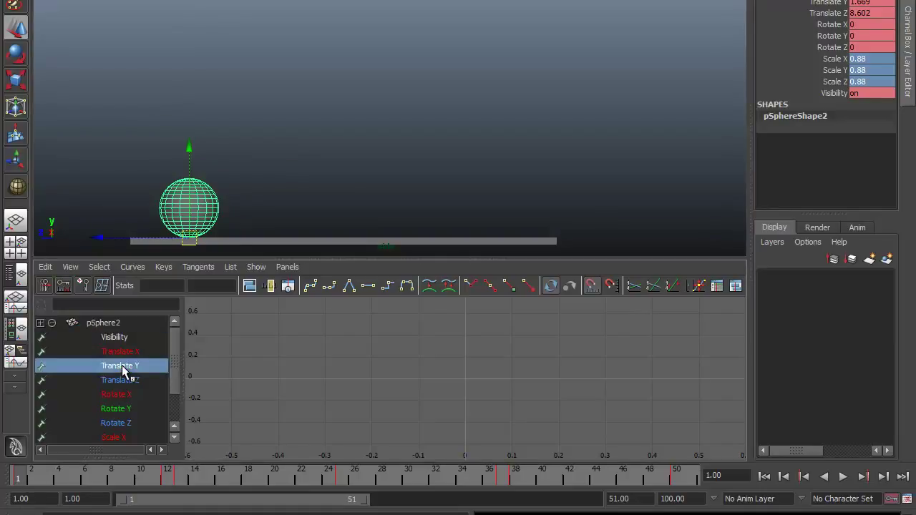
{"action": "key", "text": "f"}
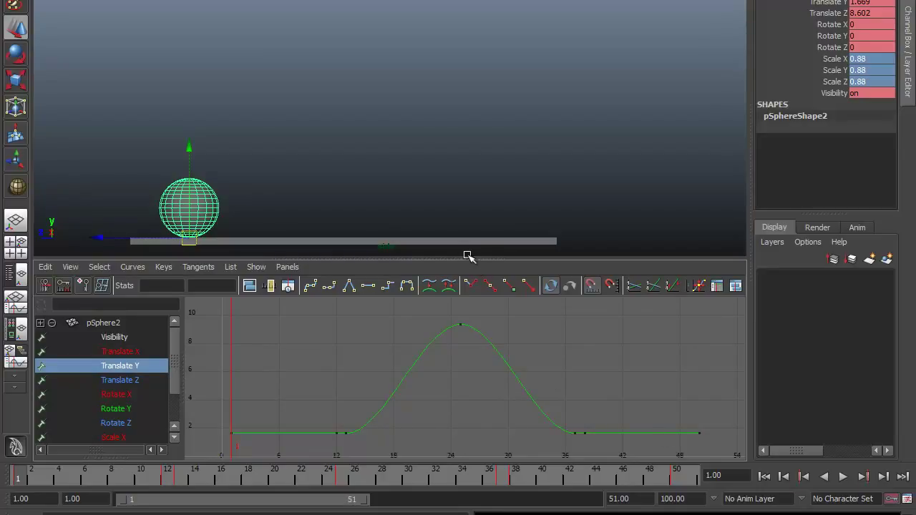
Step: Break the Translate Y tangents at the takeoff and landing keys and steepen the outgoing tangent at frame 13
{"action": "mouse_move", "coordinate": [468, 259]}
{"action": "left_mouse_down"}
{"action": "mouse_move", "coordinate": [470, 272]}
{"action": "mouse_move", "coordinate": [471, 260]}
{"action": "left_mouse_up"}
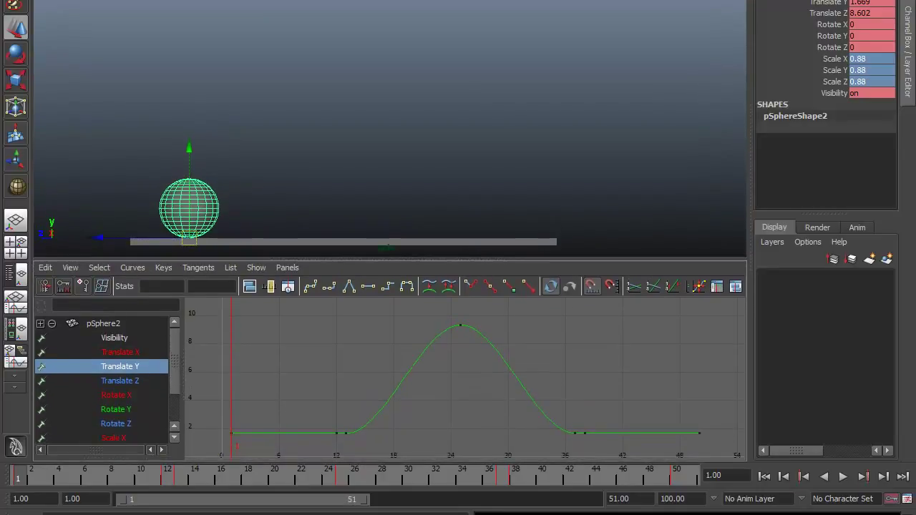
{"action": "left_click_drag", "start_coordinate": [335, 424], "coordinate": [580, 452]}
{"action": "left_click", "coordinate": [471, 284]}
{"action": "left_click", "coordinate": [388, 441]}
{"action": "left_click_drag", "start_coordinate": [342, 419], "coordinate": [392, 458]}
{"action": "middle_click_drag", "start_coordinate": [400, 398], "coordinate": [384, 361]}
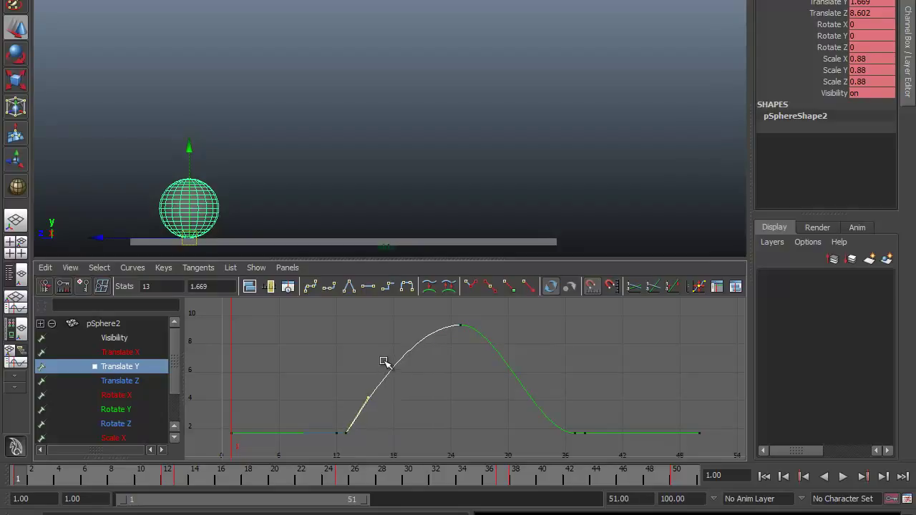
Step: Steepen the incoming Translate Y tangent at frame 37 and refine the frame 13 tangent so the jump forms a rounded arc
{"action": "left_click_drag", "start_coordinate": [549, 405], "coordinate": [576, 440]}
{"action": "left_click_drag", "start_coordinate": [534, 418], "coordinate": [547, 440]}
{"action": "middle_click_drag", "start_coordinate": [534, 393], "coordinate": [557, 350]}
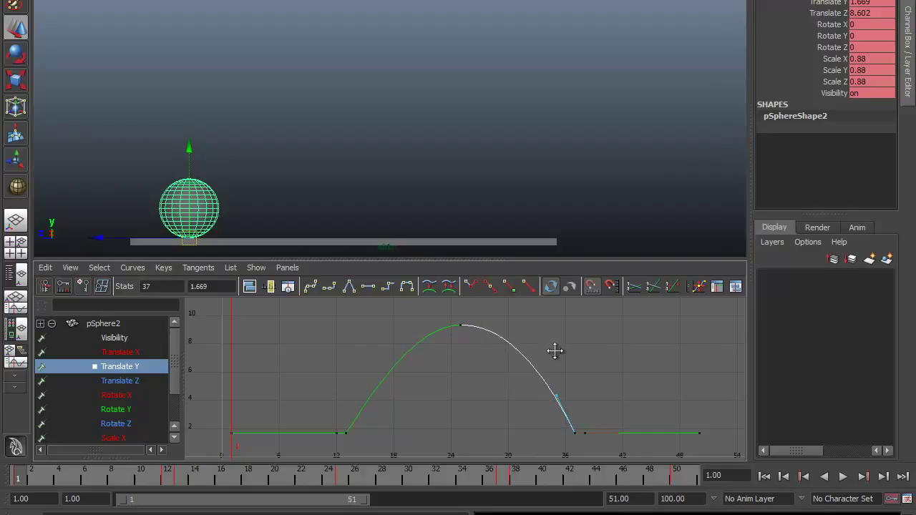
{"action": "left_click_drag", "start_coordinate": [341, 409], "coordinate": [356, 444]}
{"action": "left_click_drag", "start_coordinate": [350, 376], "coordinate": [384, 405]}
{"action": "middle_click_drag", "start_coordinate": [386, 406], "coordinate": [379, 406]}
{"action": "left_click", "coordinate": [308, 419]}
{"action": "key", "text": "q"}
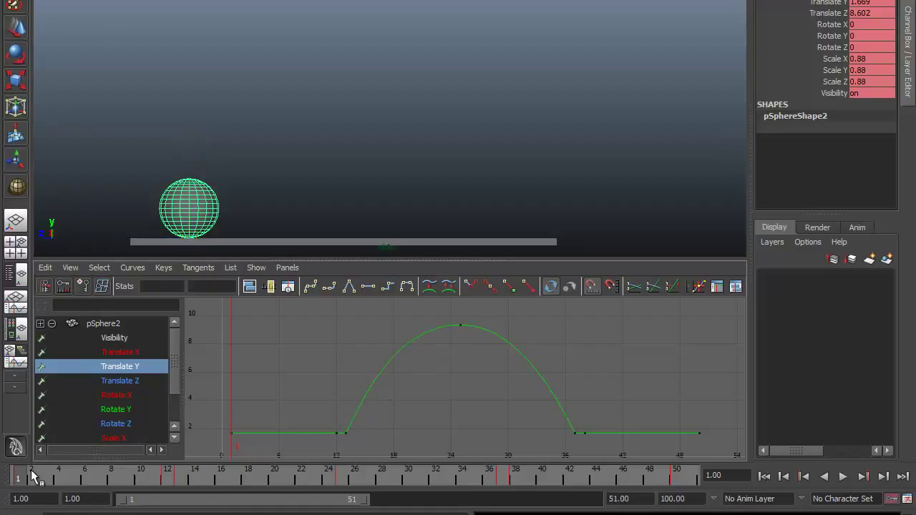
Step: Play the animation with the sphere deselected, then scrub from the start to frame 13
{"action": "left_click", "coordinate": [362, 41]}
{"action": "left_click", "coordinate": [843, 477]}
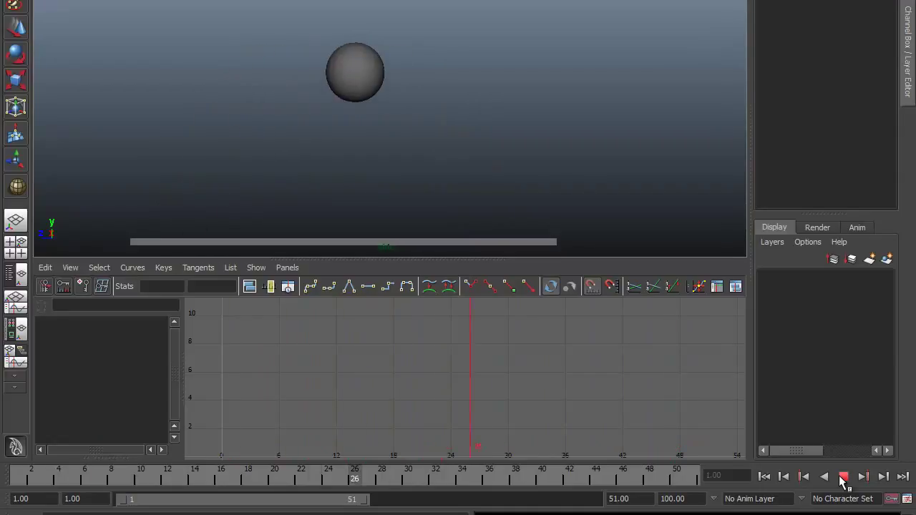
{"action": "left_click_drag", "start_coordinate": [39, 483], "coordinate": [181, 472]}
Step: Isolate the sphere's Translate Z curve and delete its key at frame 25
{"action": "left_click", "coordinate": [209, 159]}
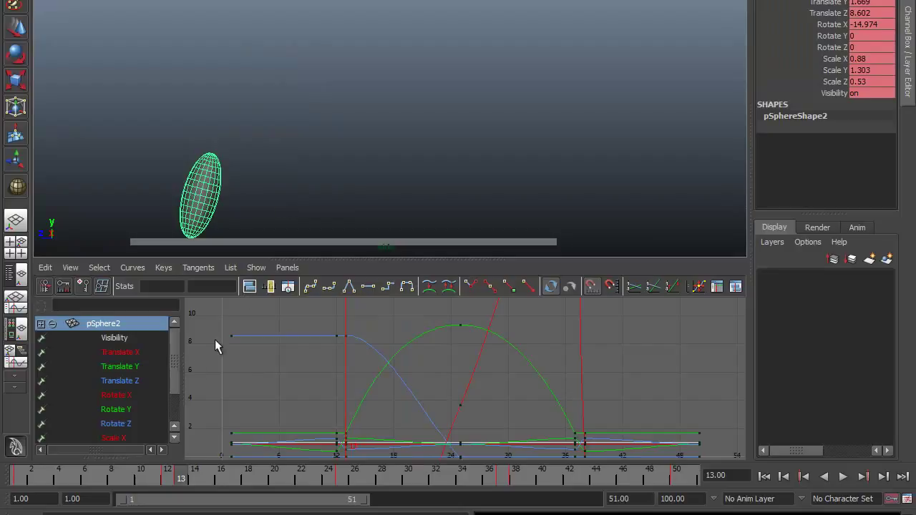
{"action": "key", "text": "w"}
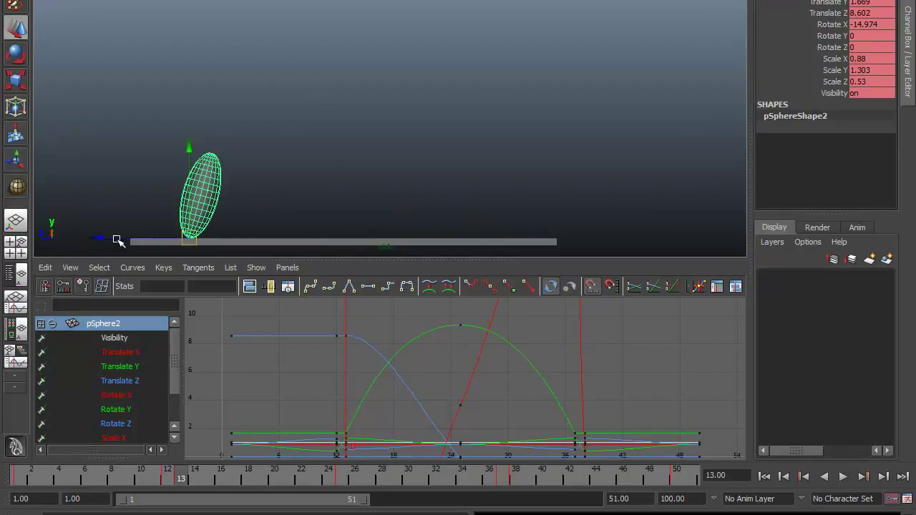
{"action": "left_click", "coordinate": [118, 380]}
{"action": "key", "text": "f"}
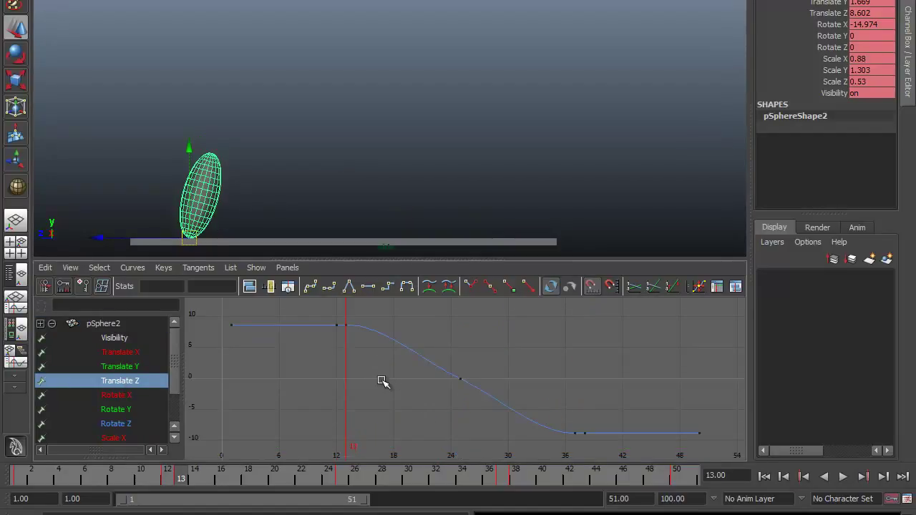
{"action": "left_click_drag", "start_coordinate": [367, 317], "coordinate": [488, 409]}
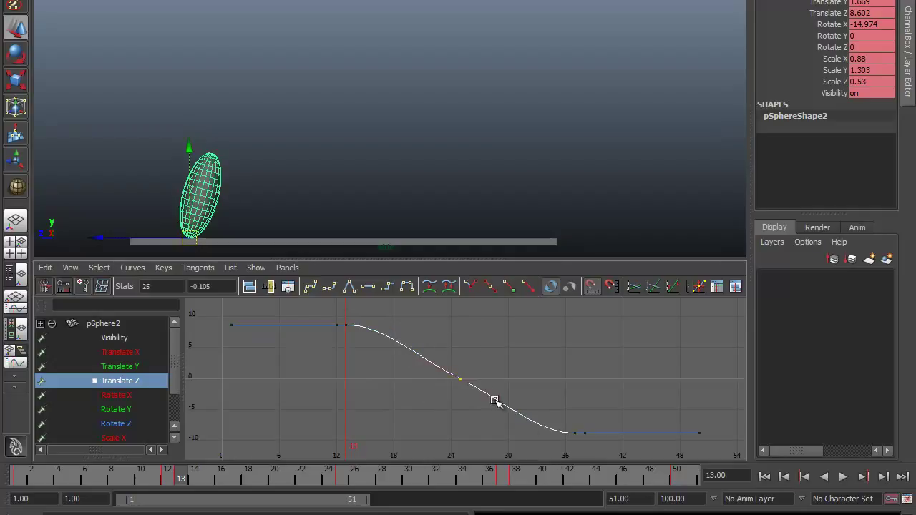
{"action": "key", "text": "Delete"}
{"action": "left_click_drag", "start_coordinate": [352, 317], "coordinate": [405, 354]}
{"action": "left_click", "coordinate": [436, 317]}
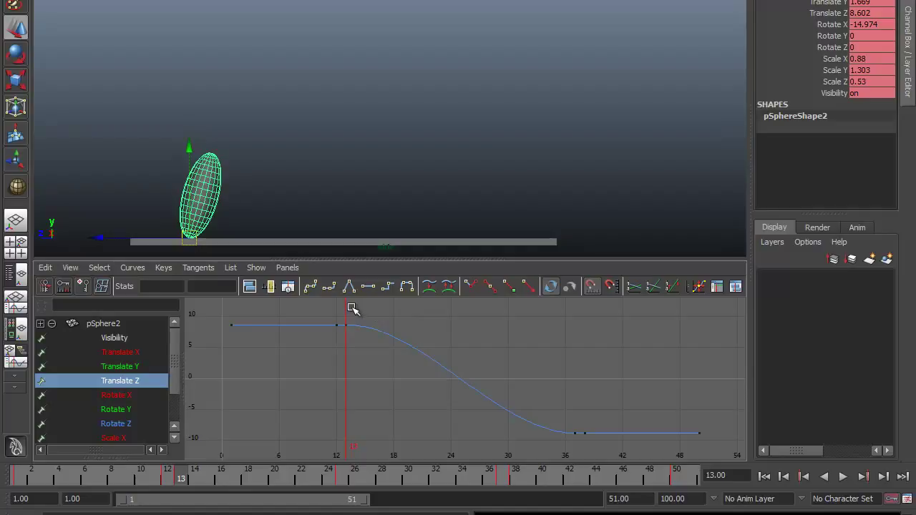
Step: Make the Translate Z curve linear between frames 13 and 37 so the sphere travels at constant speed
{"action": "left_click_drag", "start_coordinate": [351, 307], "coordinate": [480, 419]}
{"action": "left_click_drag", "start_coordinate": [512, 376], "coordinate": [571, 454]}
{"action": "left_click", "coordinate": [497, 360]}
{"action": "left_click", "coordinate": [350, 286]}
{"action": "left_click_drag", "start_coordinate": [341, 310], "coordinate": [355, 341]}
{"action": "left_click_drag", "start_coordinate": [363, 346], "coordinate": [356, 344]}
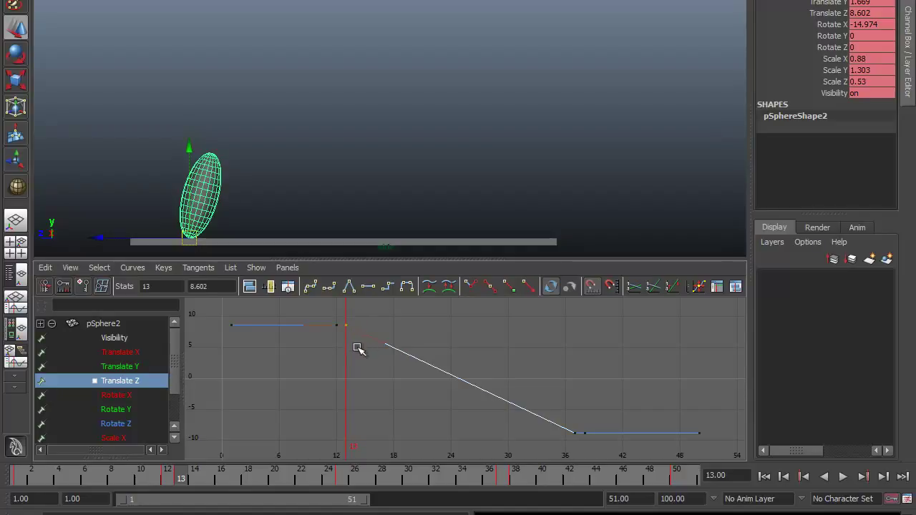
{"action": "left_click_drag", "start_coordinate": [554, 411], "coordinate": [583, 440]}
{"action": "left_click", "coordinate": [564, 384]}
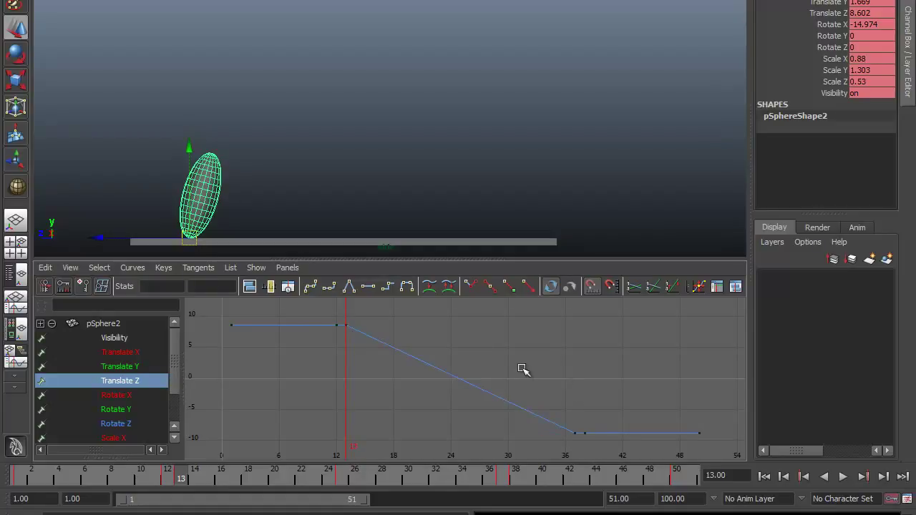
Step: Play the jump from frame 1 with the sphere deselected to check its forward travel, then stop playback
{"action": "key", "text": "alt+shift+v"}
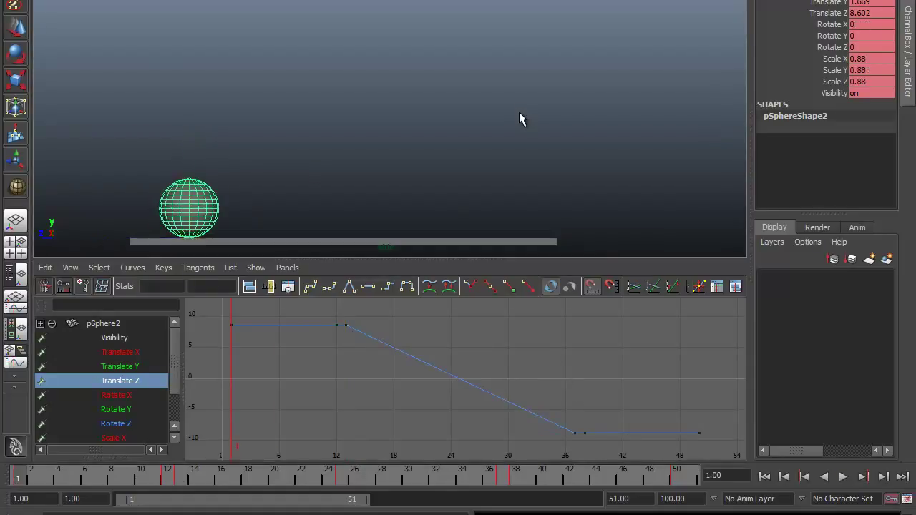
{"action": "left_click", "coordinate": [519, 111]}
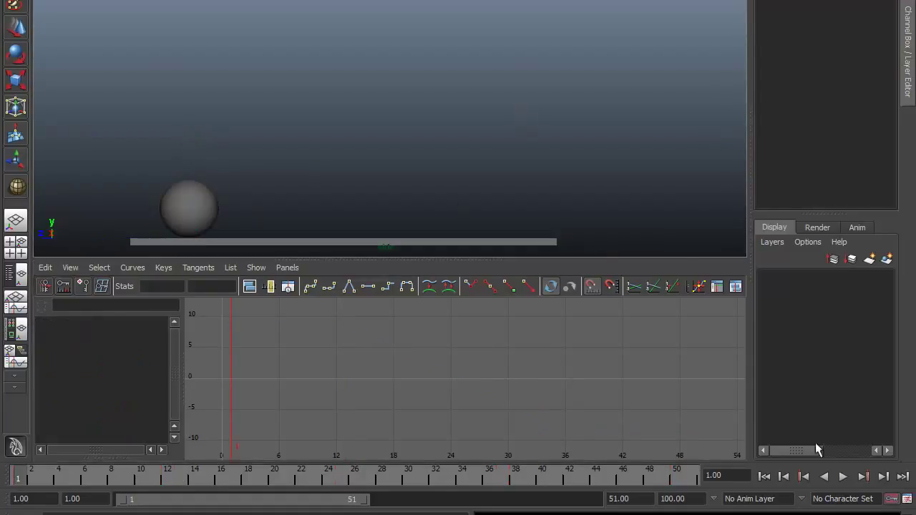
{"action": "left_click", "coordinate": [843, 476]}
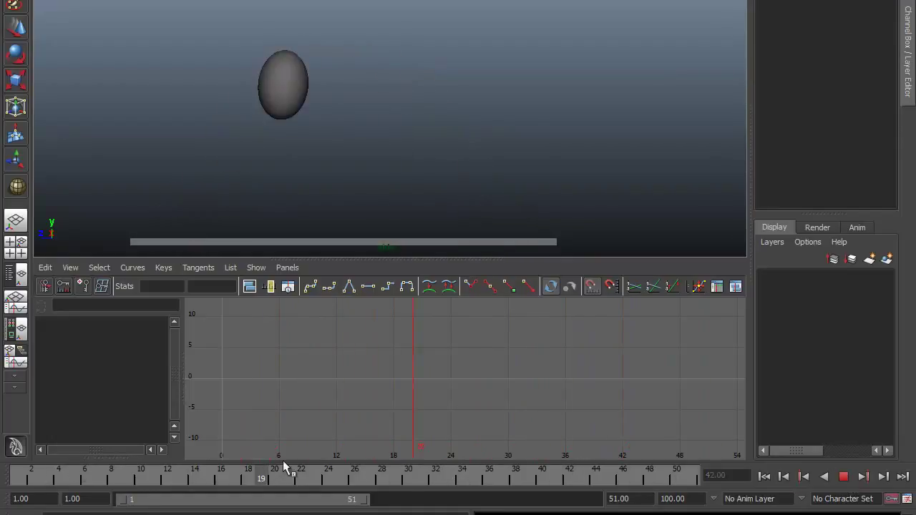
{"action": "key", "text": "Escape"}
Step: Select the sphere, go to the top of the jump at frame 25 and display its Translate Y curve
{"action": "left_click_drag", "start_coordinate": [151, 178], "coordinate": [236, 236]}
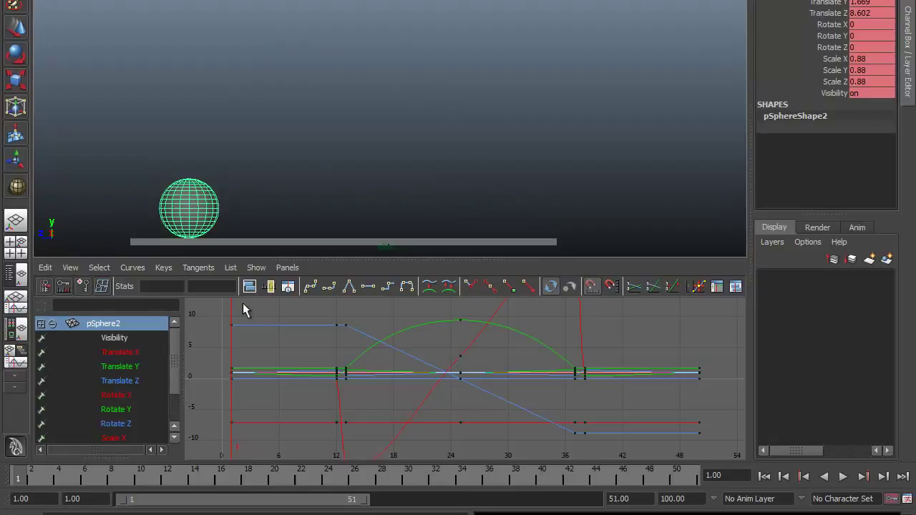
{"action": "left_click", "coordinate": [189, 478]}
{"action": "mouse_move", "coordinate": [189, 479]}
{"action": "left_mouse_down"}
{"action": "mouse_move", "coordinate": [385, 478]}
{"action": "mouse_move", "coordinate": [327, 480]}
{"action": "mouse_move", "coordinate": [339, 475]}
{"action": "left_mouse_up"}
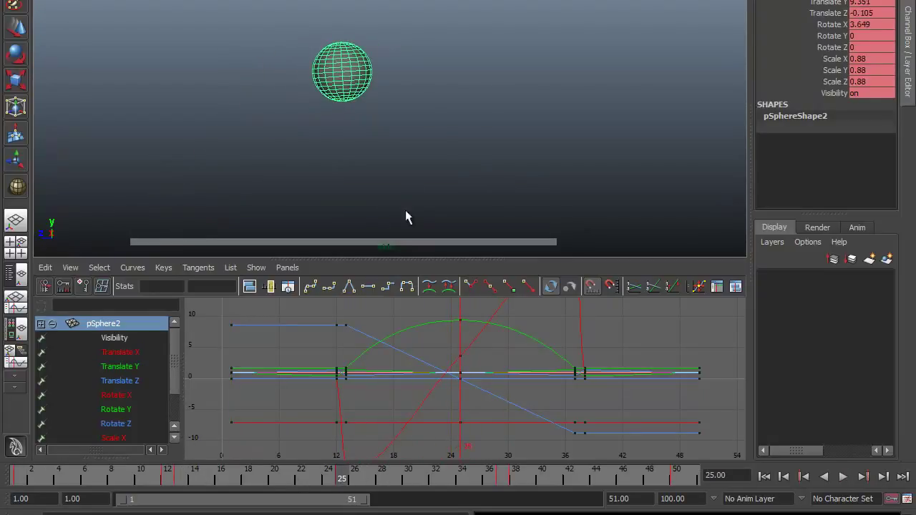
{"action": "left_click", "coordinate": [116, 367]}
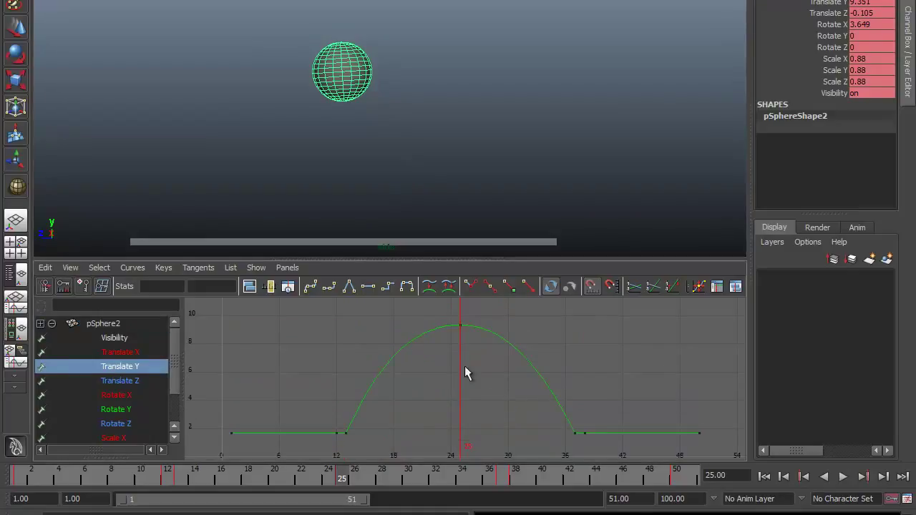
{"action": "right_click_drag", "start_coordinate": [506, 375], "coordinate": [481, 389], "text": "alt"}
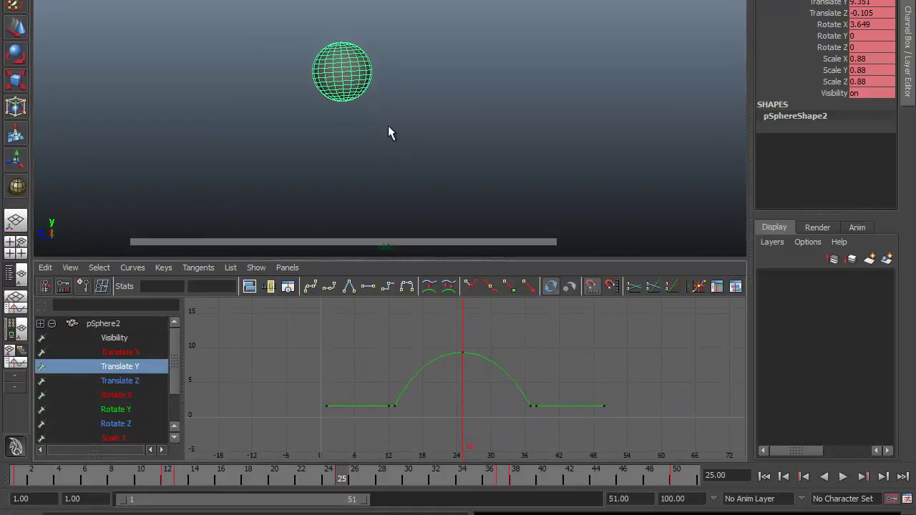
{"action": "left_click_drag", "start_coordinate": [451, 151], "coordinate": [377, 154], "text": "alt"}
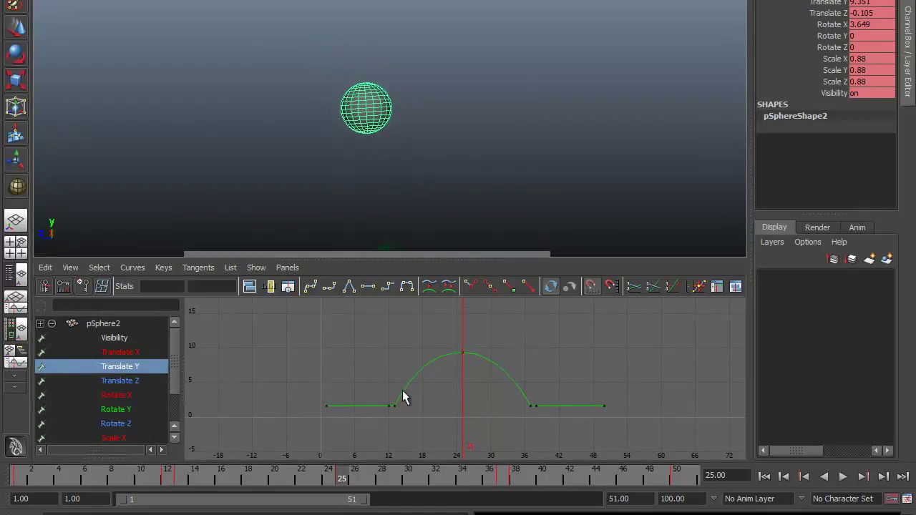
{"action": "left_click_drag", "start_coordinate": [20, 481], "coordinate": [341, 476]}
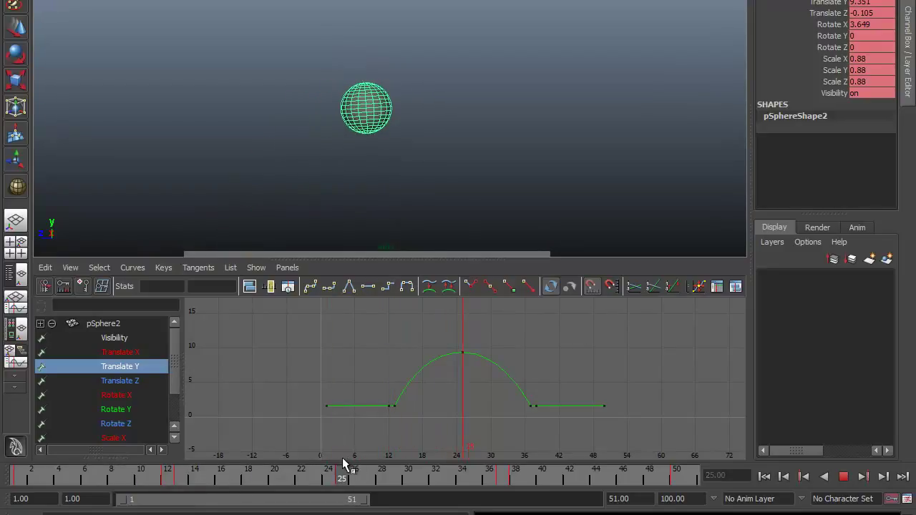
Step: Raise the Translate Y key at frame 25 to about 14.2 for a higher jump
{"action": "left_click_drag", "start_coordinate": [441, 320], "coordinate": [466, 370]}
{"action": "key", "text": "w"}
{"action": "middle_click_drag", "start_coordinate": [466, 370], "coordinate": [477, 343]}
Step: Steepen the Translate Y tangents leaving frame 13 and entering frame 37 to round out the higher arc
{"action": "right_click_drag", "start_coordinate": [476, 344], "coordinate": [353, 398], "text": "alt+shift"}
{"action": "left_click_drag", "start_coordinate": [378, 423], "coordinate": [349, 366]}
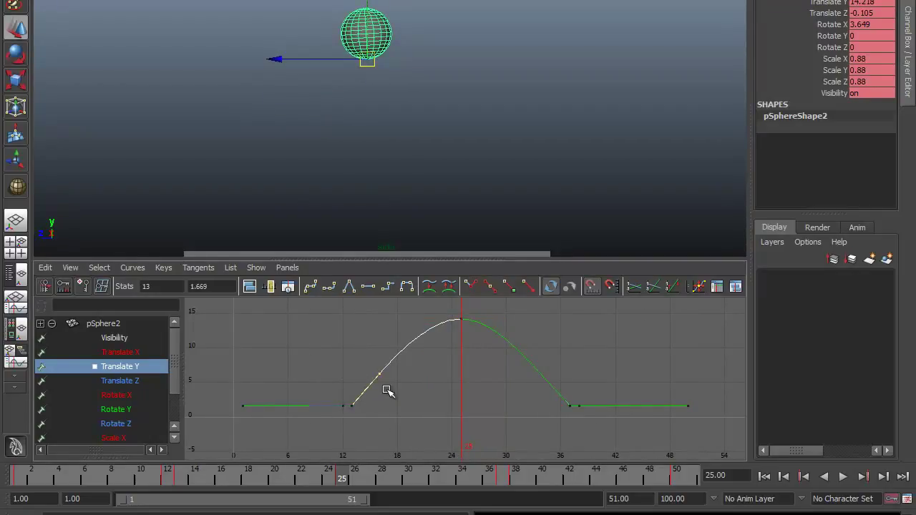
{"action": "left_click_drag", "start_coordinate": [573, 394], "coordinate": [556, 415]}
{"action": "left_click_drag", "start_coordinate": [530, 379], "coordinate": [561, 420]}
{"action": "middle_click_drag", "start_coordinate": [561, 419], "coordinate": [560, 346]}
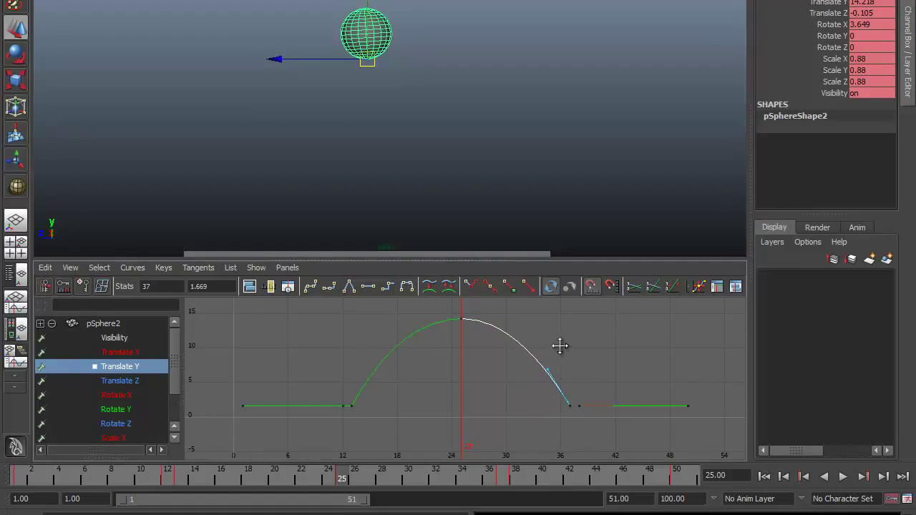
{"action": "key", "text": "q"}
{"action": "left_click", "coordinate": [576, 390]}
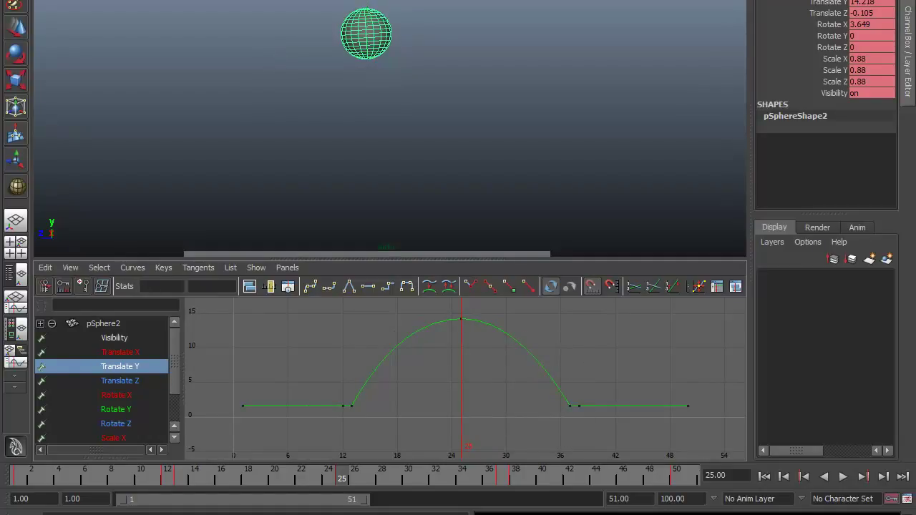
Step: Play the higher jump from frame 1 in shaded view with the sphere deselected, then stop playback
{"action": "left_click", "coordinate": [18, 476]}
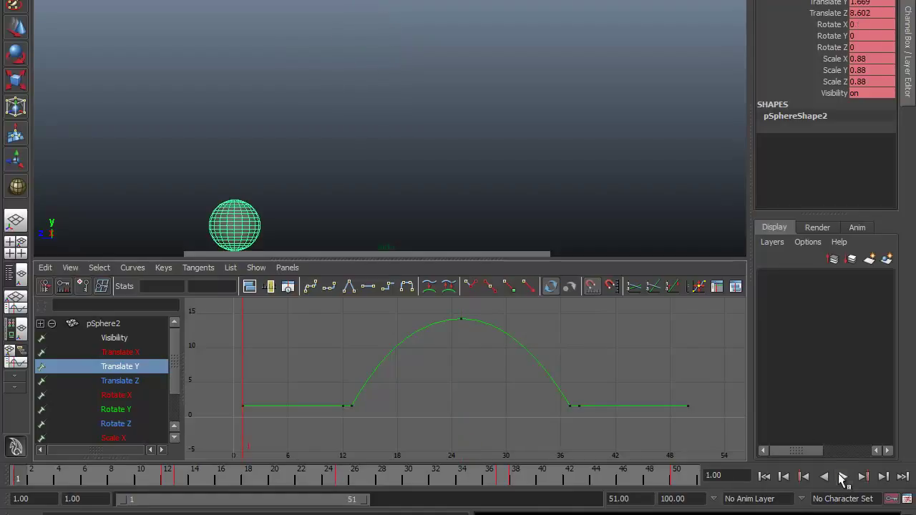
{"action": "left_click", "coordinate": [841, 476]}
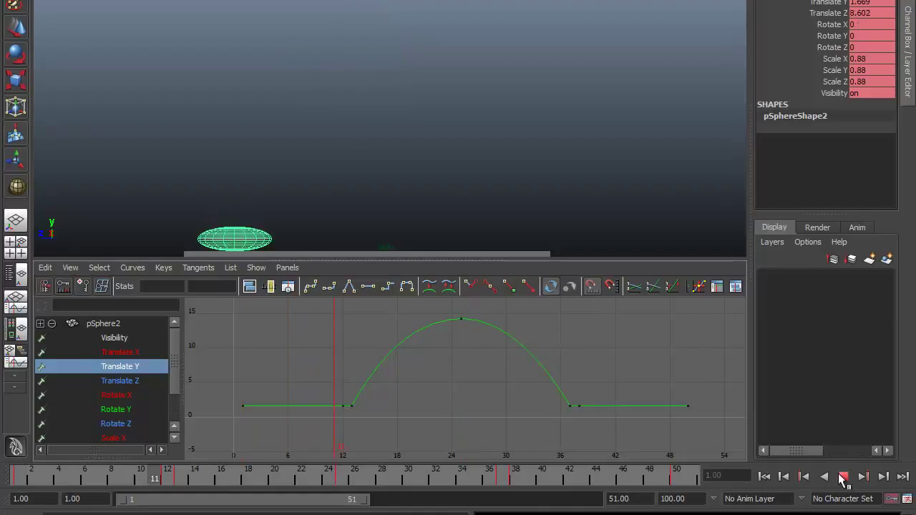
{"action": "left_click", "coordinate": [665, 153]}
{"action": "key", "text": "5"}
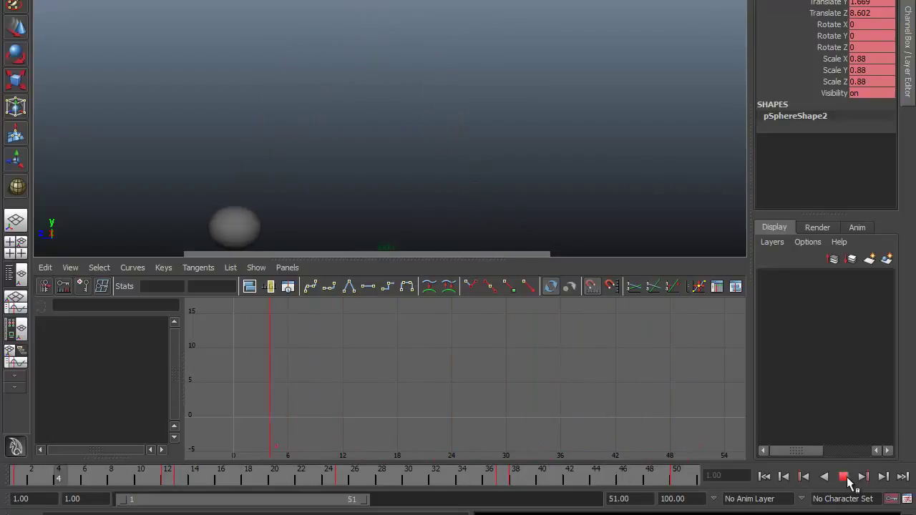
{"action": "left_click", "coordinate": [401, 167]}
{"action": "key", "text": "Escape"}
Step: Select the sphere to show its animation curves and return the timeline to frame 1
{"action": "left_click", "coordinate": [311, 76]}
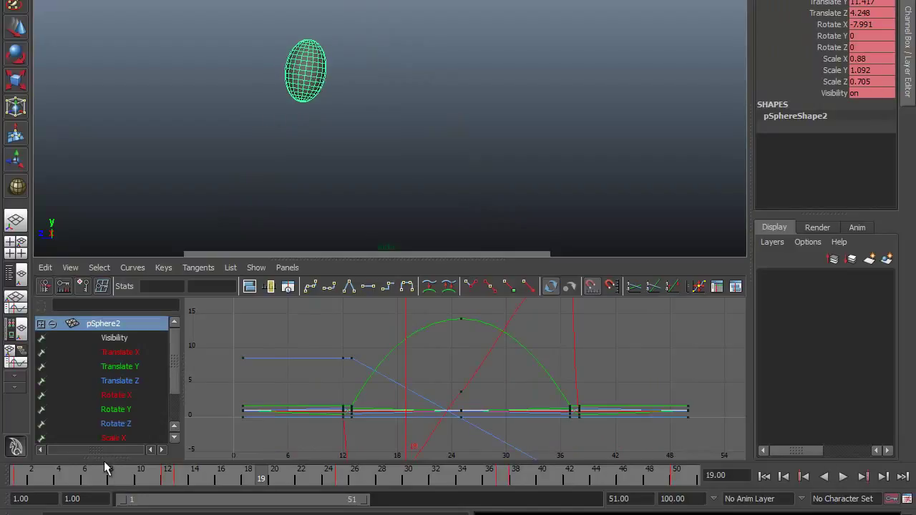
{"action": "left_click", "coordinate": [19, 476]}
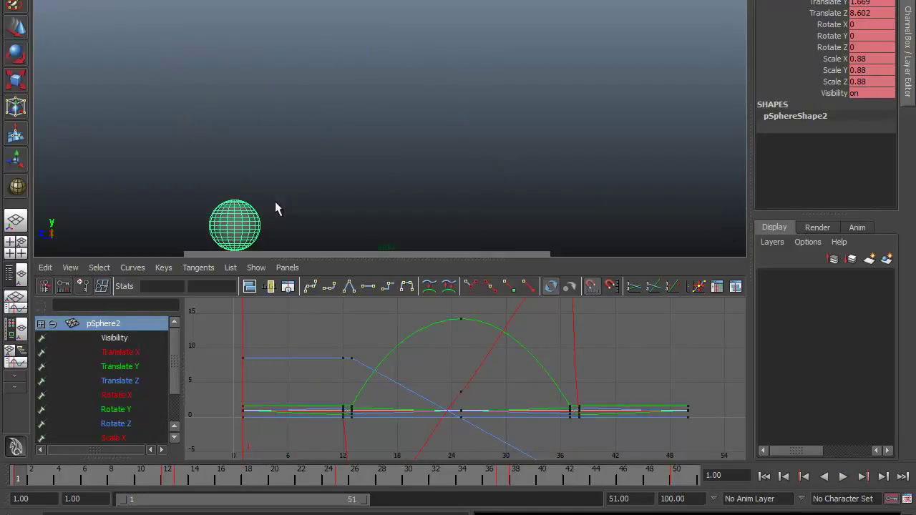
{"action": "mouse_move", "coordinate": [20, 480]}
{"action": "left_mouse_down"}
{"action": "mouse_move", "coordinate": [167, 491]}
{"action": "mouse_move", "coordinate": [336, 458]}
{"action": "mouse_move", "coordinate": [511, 475]}
{"action": "mouse_move", "coordinate": [16, 476]}
{"action": "left_mouse_up"}
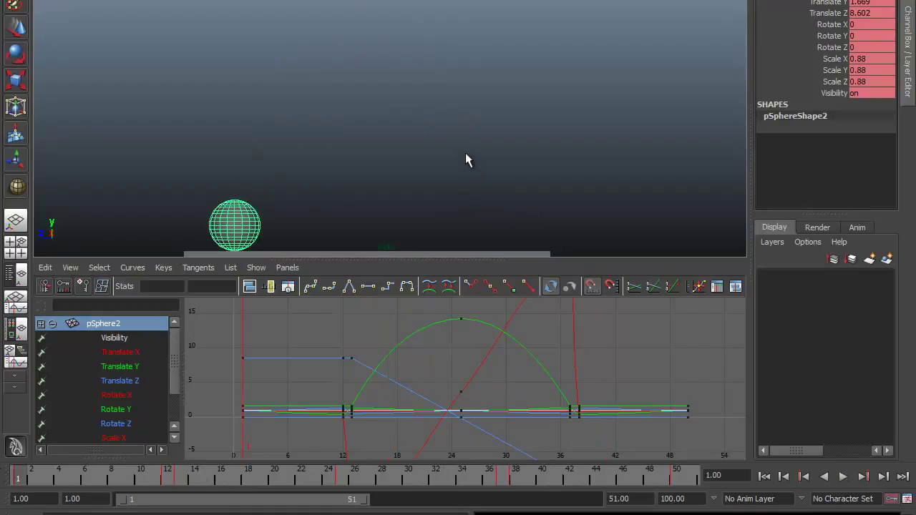